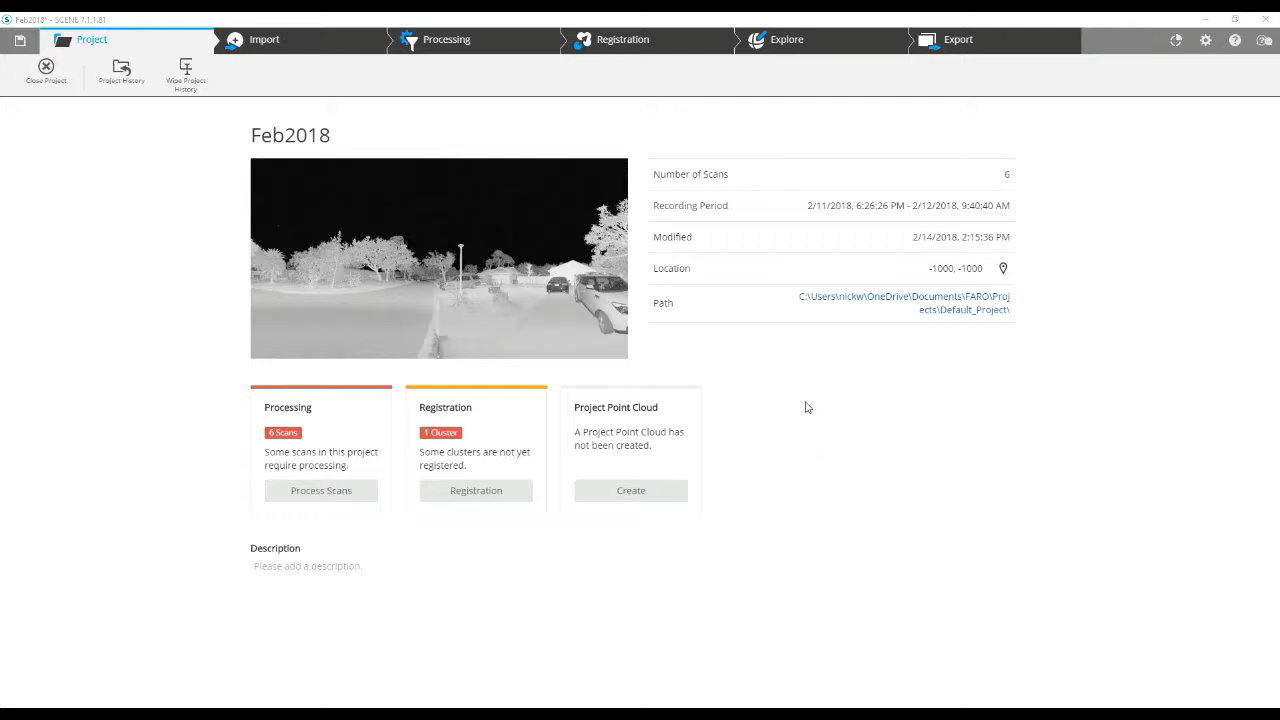
View the whole project in the 3D view, decline rearranging the cluster transformations, and close the view.
{"action": "left_click", "coordinate": [783, 44]}
{"action": "left_click", "coordinate": [46, 72]}
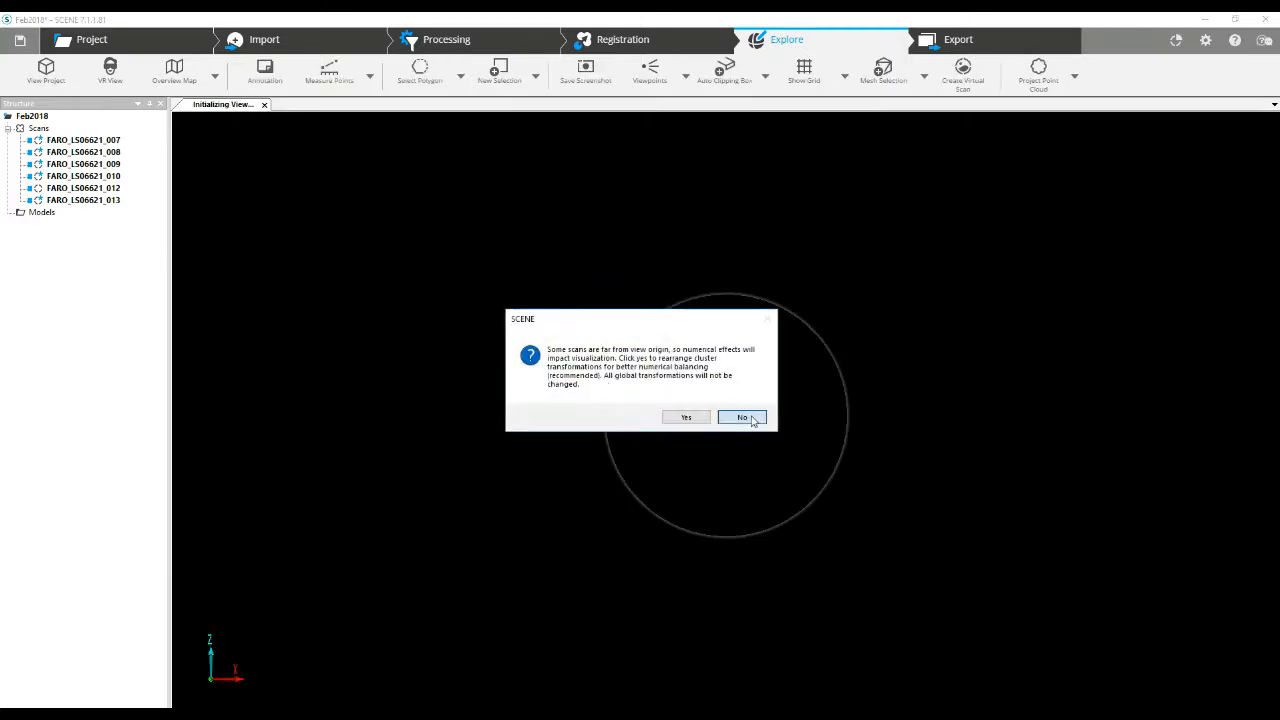
{"action": "left_click", "coordinate": [742, 417]}
{"action": "left_click", "coordinate": [232, 104]}
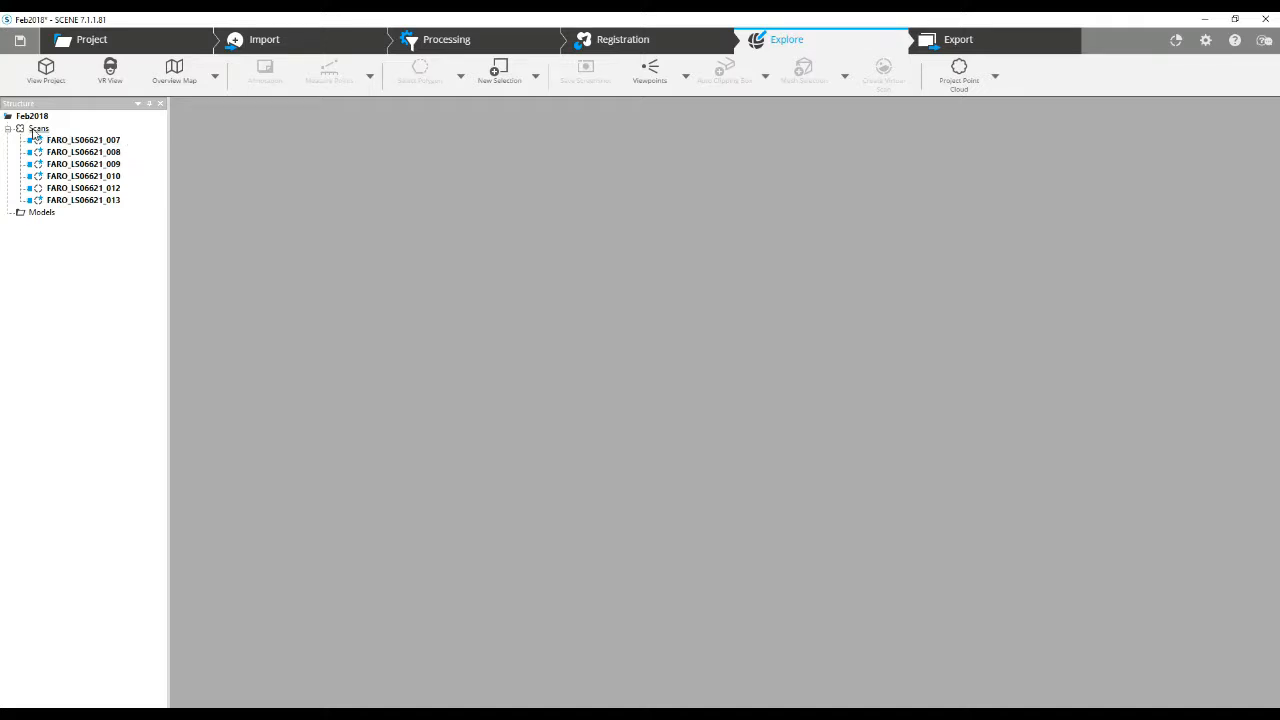
Open scan FARO_LS06621_010, look around the houses, cars and street, and close its view.
{"action": "double_click", "coordinate": [86, 177]}
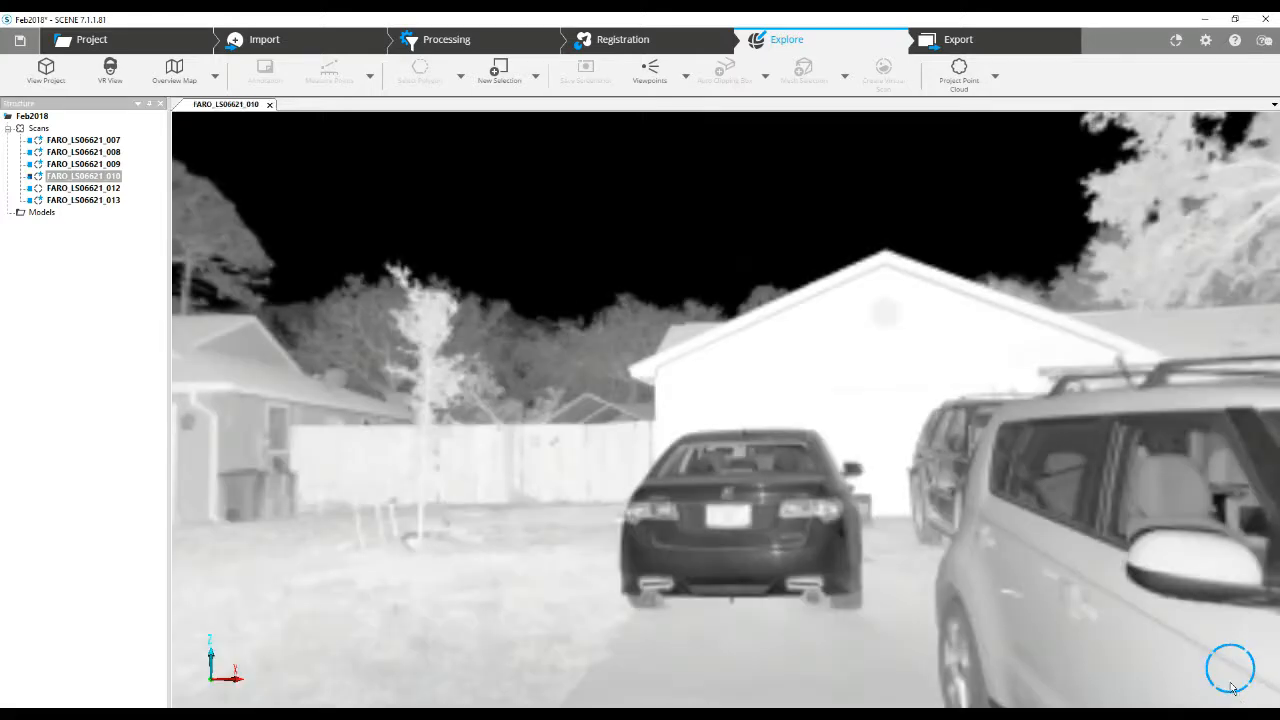
{"action": "left_click_drag", "start_coordinate": [1020, 523], "coordinate": [720, 451]}
{"action": "left_click_drag", "start_coordinate": [739, 507], "coordinate": [610, 430]}
{"action": "left_click_drag", "start_coordinate": [960, 430], "coordinate": [628, 419]}
{"action": "left_click_drag", "start_coordinate": [750, 420], "coordinate": [638, 418]}
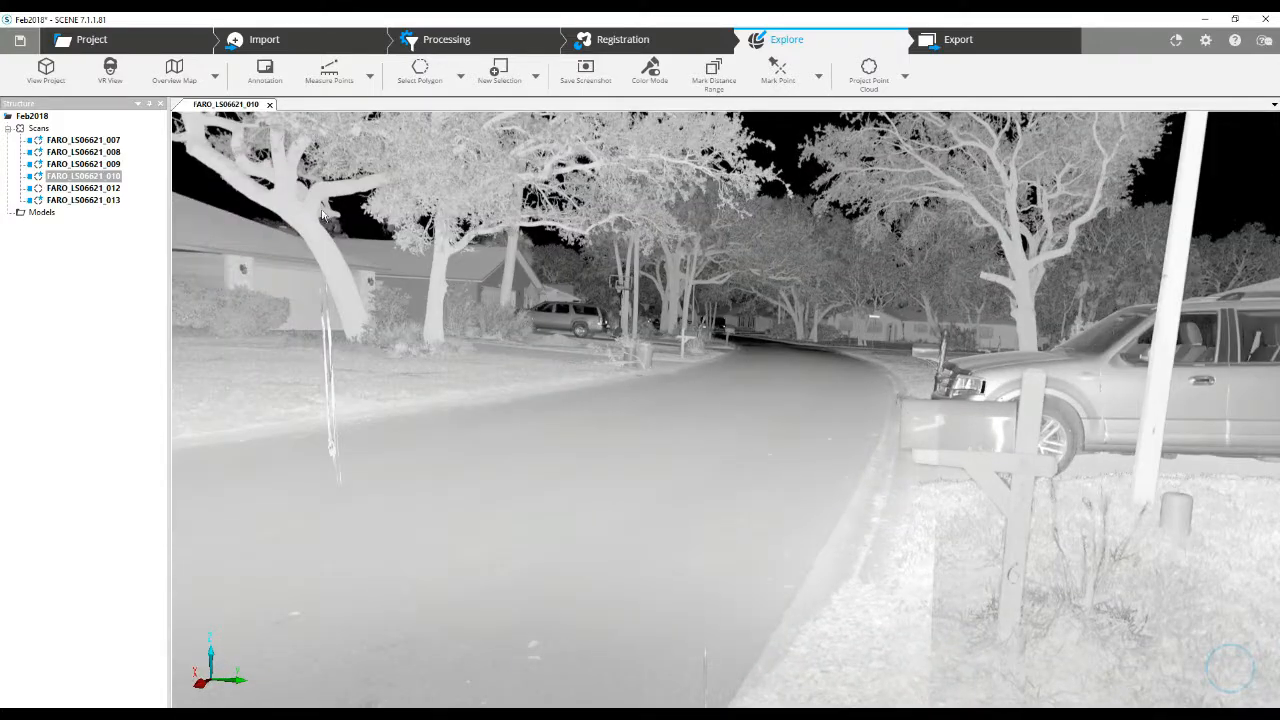
{"action": "left_click", "coordinate": [269, 104]}
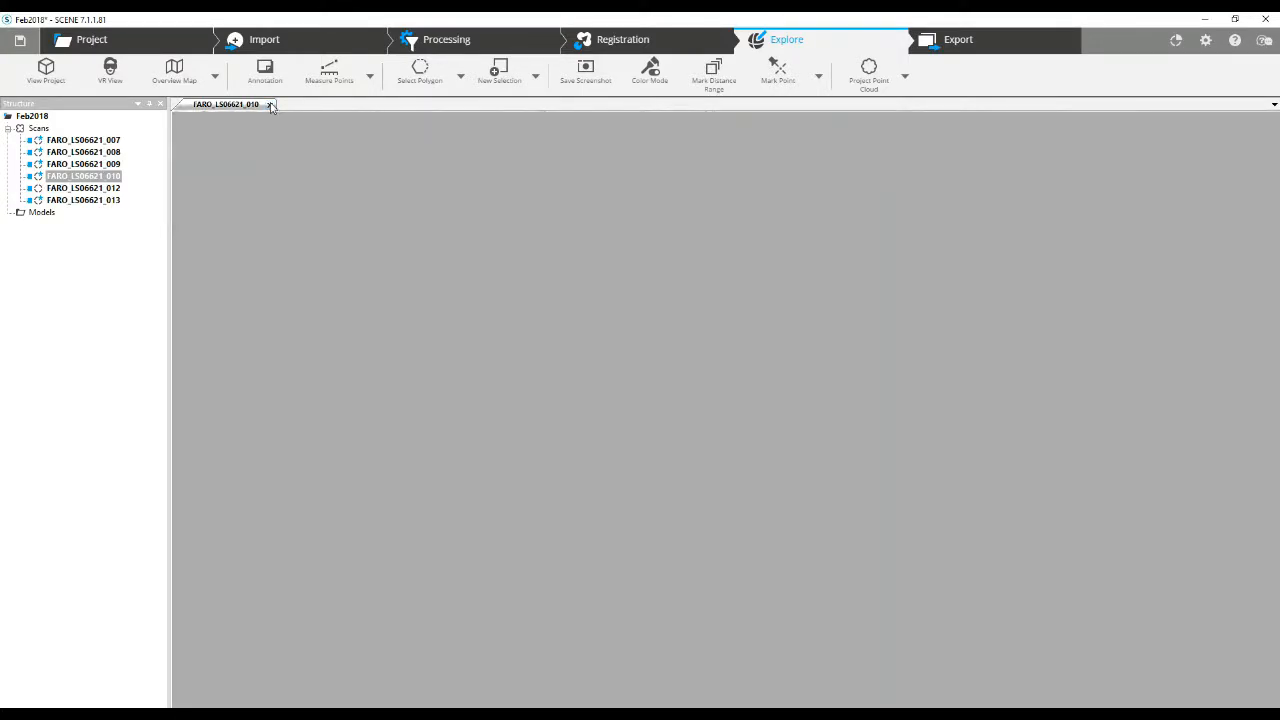
Open scan FARO_LS06621_012 and look around the parking lot to the building.
{"action": "double_click", "coordinate": [107, 189]}
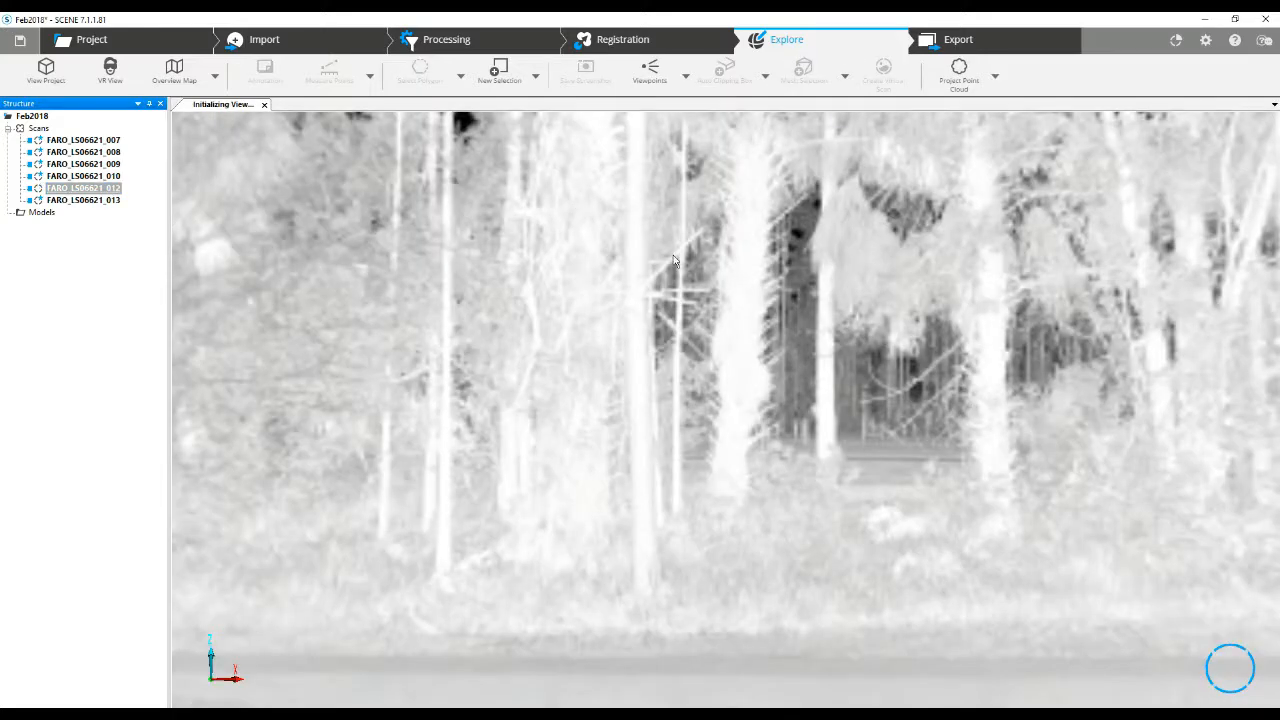
{"action": "left_click_drag", "start_coordinate": [624, 256], "coordinate": [747, 266]}
{"action": "left_click_drag", "start_coordinate": [545, 267], "coordinate": [748, 267]}
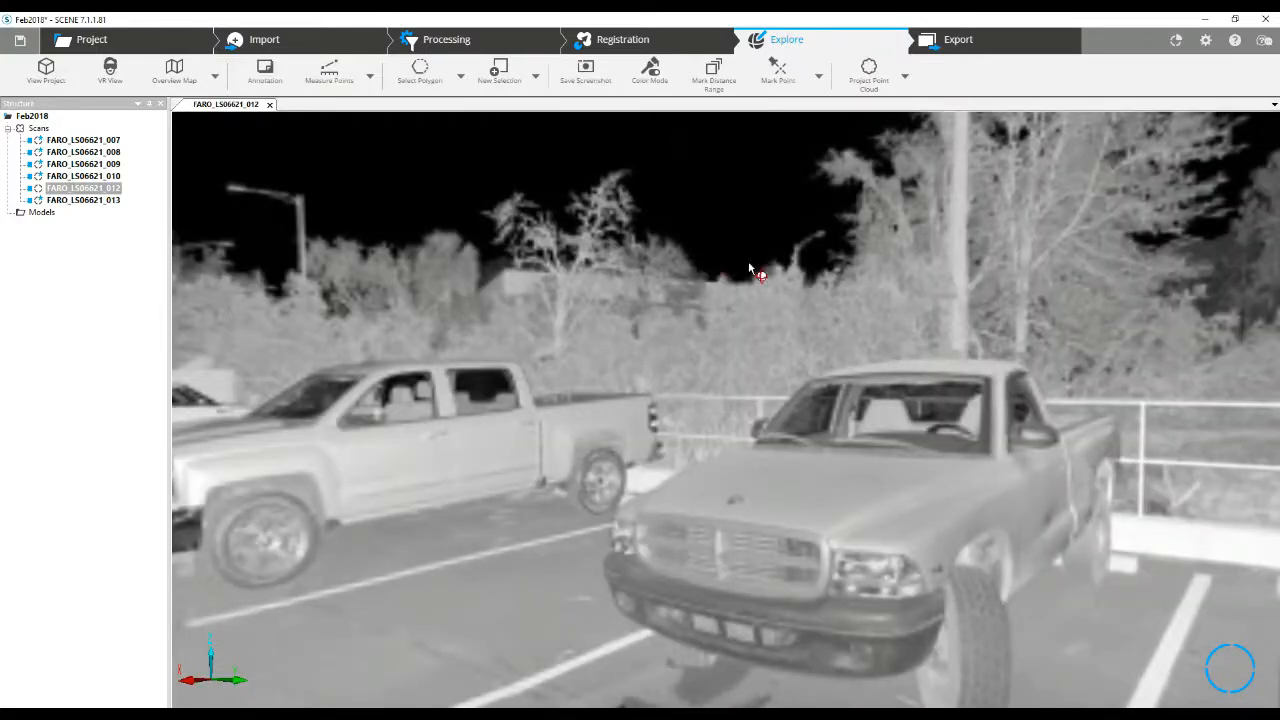
{"action": "left_click_drag", "start_coordinate": [613, 270], "coordinate": [801, 265]}
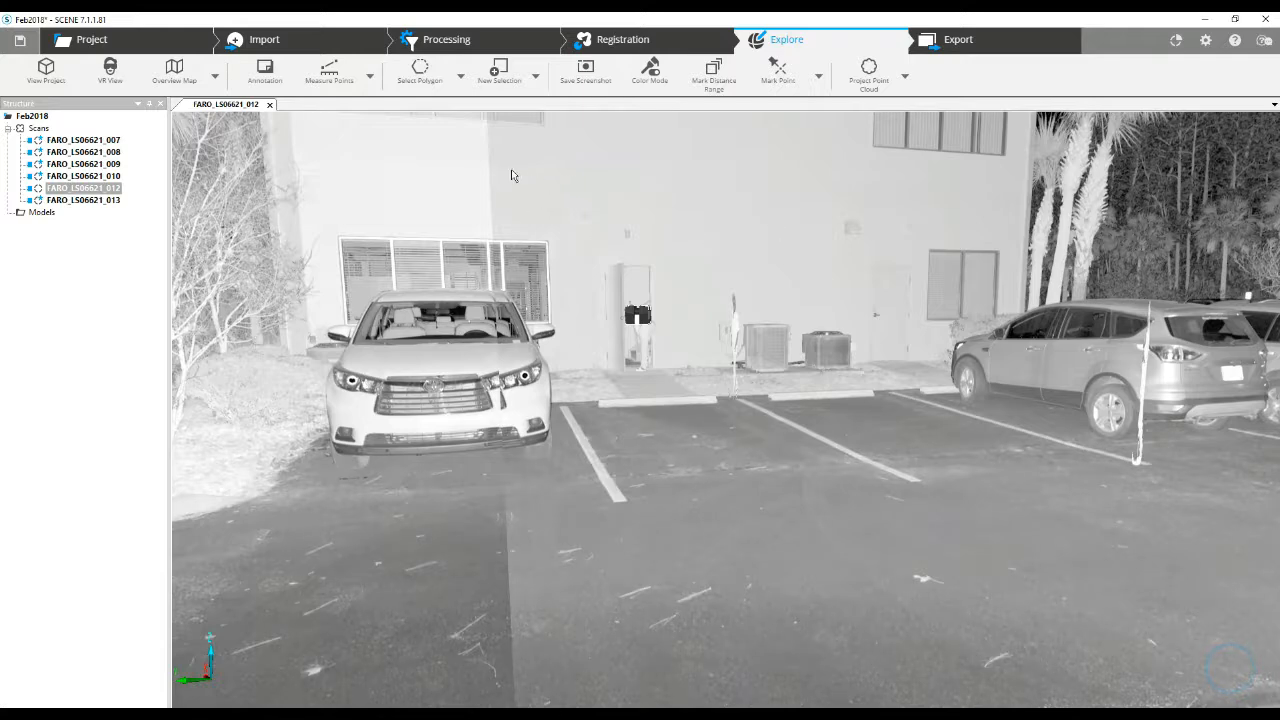
Create a new cluster named Scans1 inside the Scans cluster.
{"action": "left_click", "coordinate": [42, 133]}
{"action": "right_click", "coordinate": [46, 131]}
{"action": "mouse_move", "coordinate": [68, 180]}
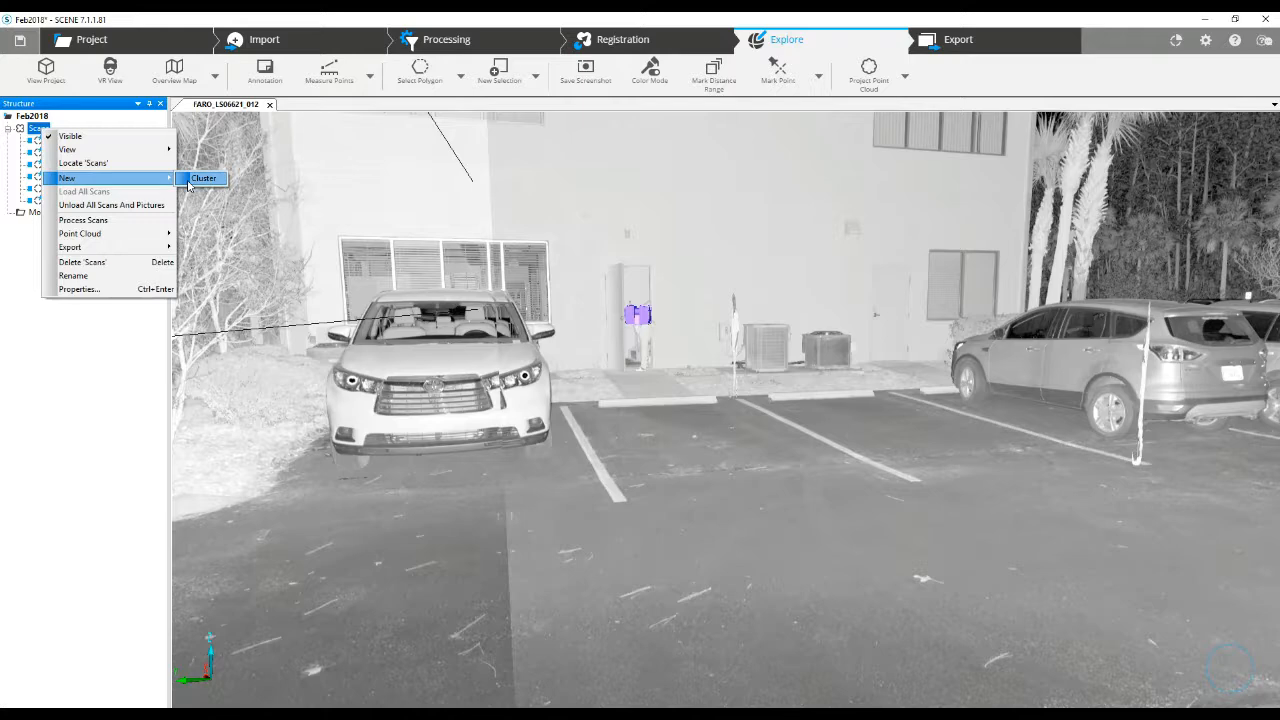
{"action": "left_click", "coordinate": [195, 179]}
{"action": "left_click", "coordinate": [300, 246]}
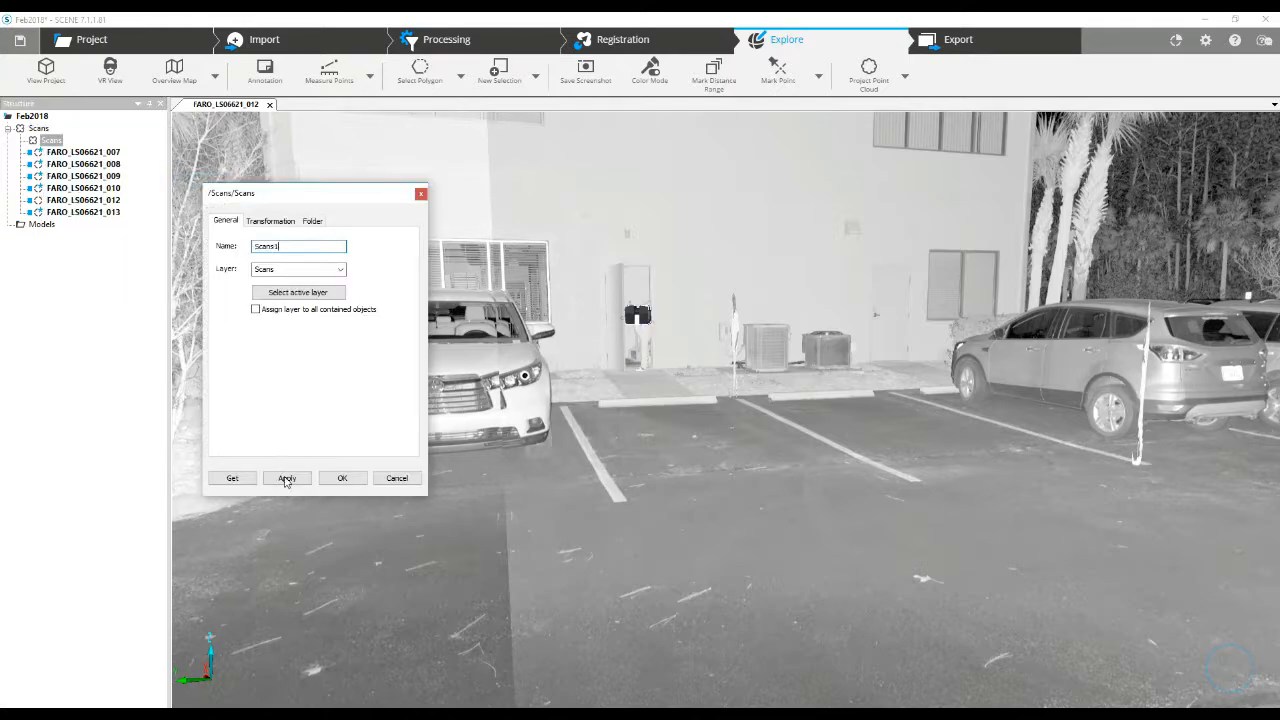
{"action": "left_click", "coordinate": [342, 478]}
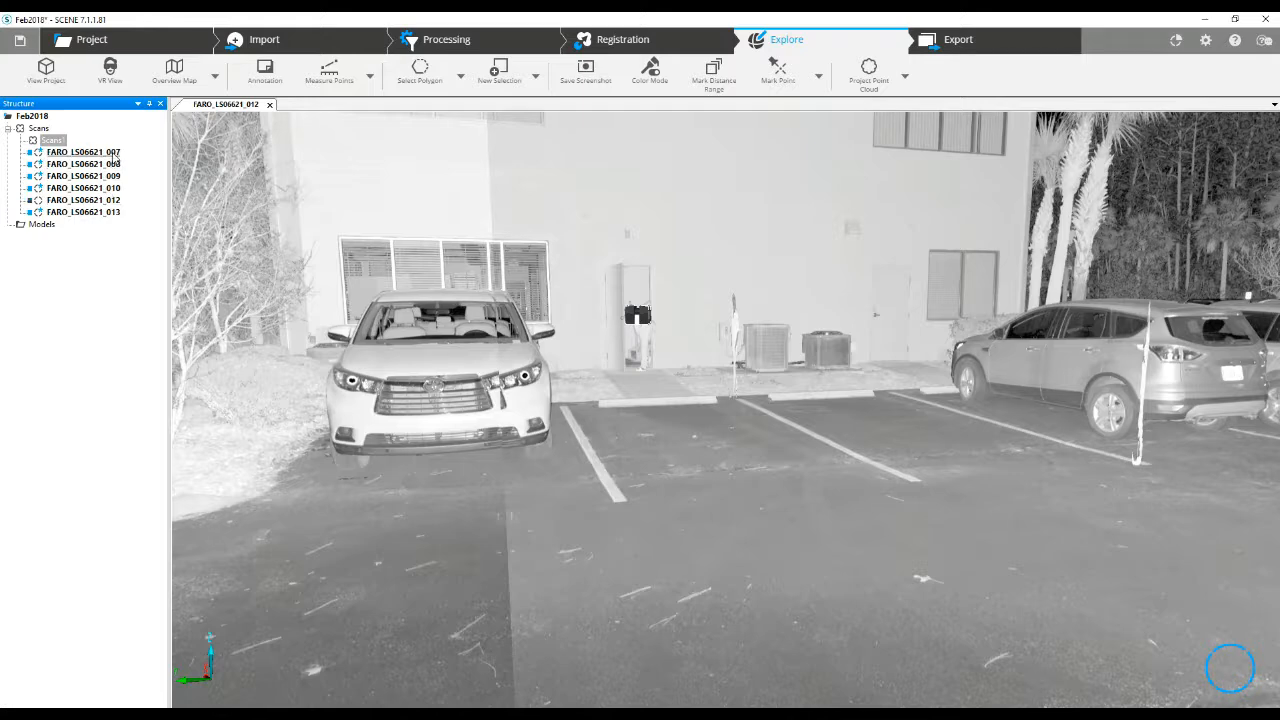
Move scans FARO_LS06621_007 through FARO_LS06621_010 into the Scans1 cluster.
{"action": "left_click", "coordinate": [114, 156]}
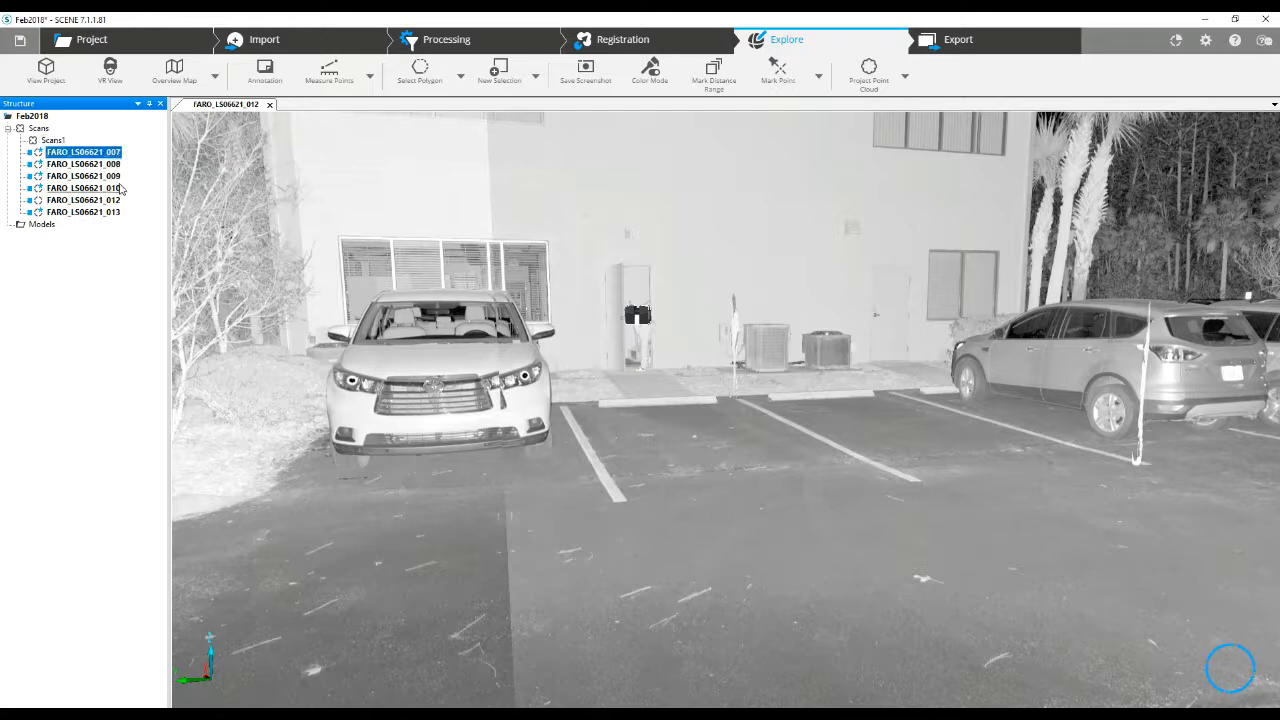
{"action": "left_click", "coordinate": [119, 188], "text": "shift"}
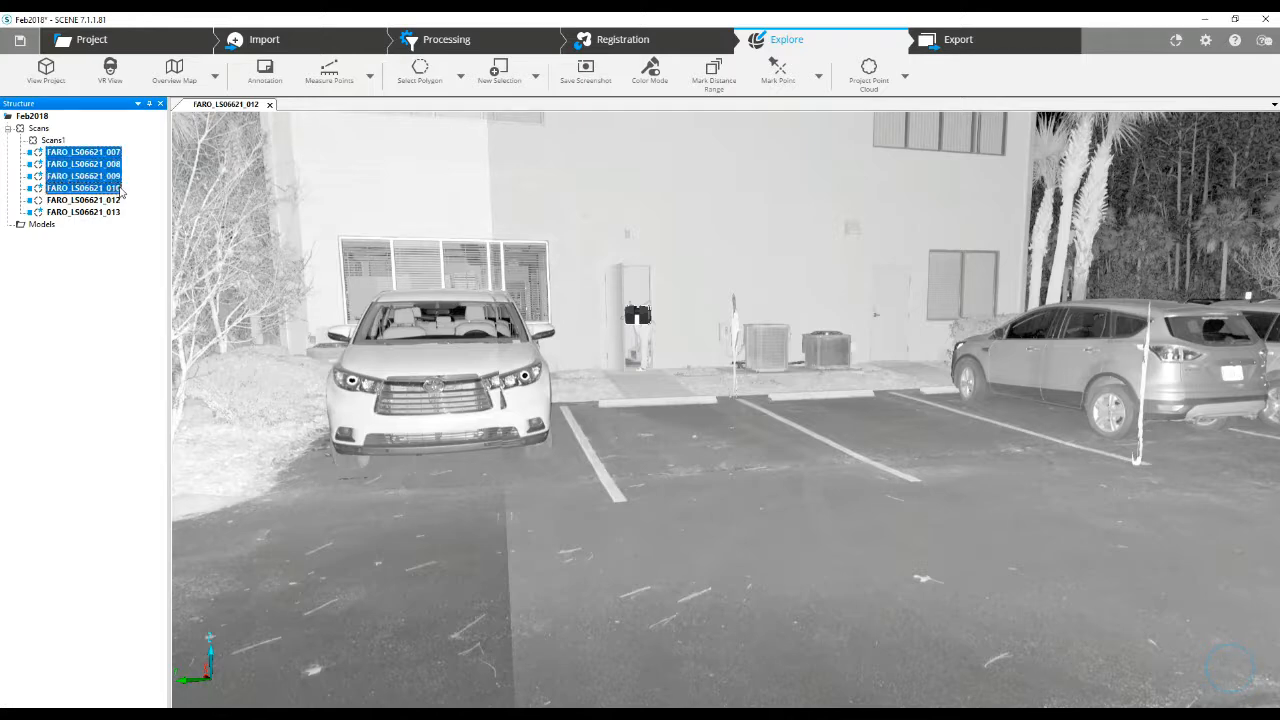
{"action": "left_click_drag", "start_coordinate": [101, 155], "coordinate": [53, 142]}
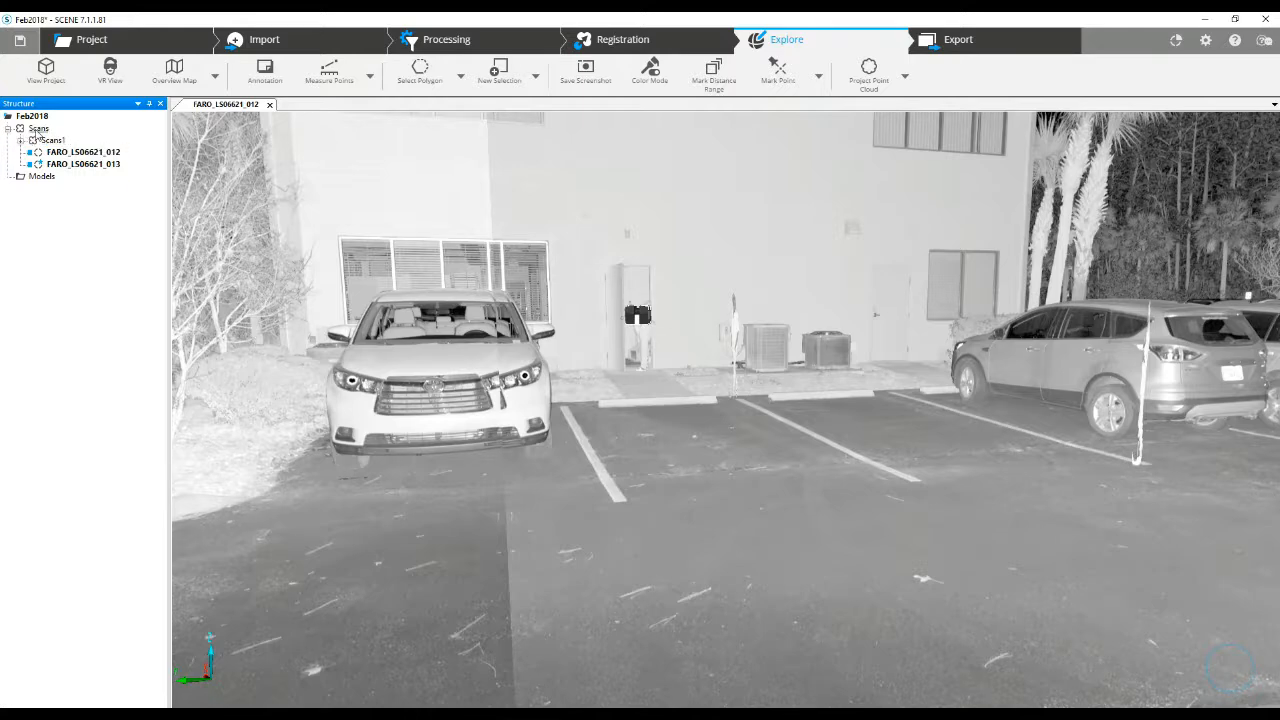
Create a second cluster named Scans2 inside the Scans cluster.
{"action": "left_click", "coordinate": [38, 129]}
{"action": "right_click", "coordinate": [39, 130]}
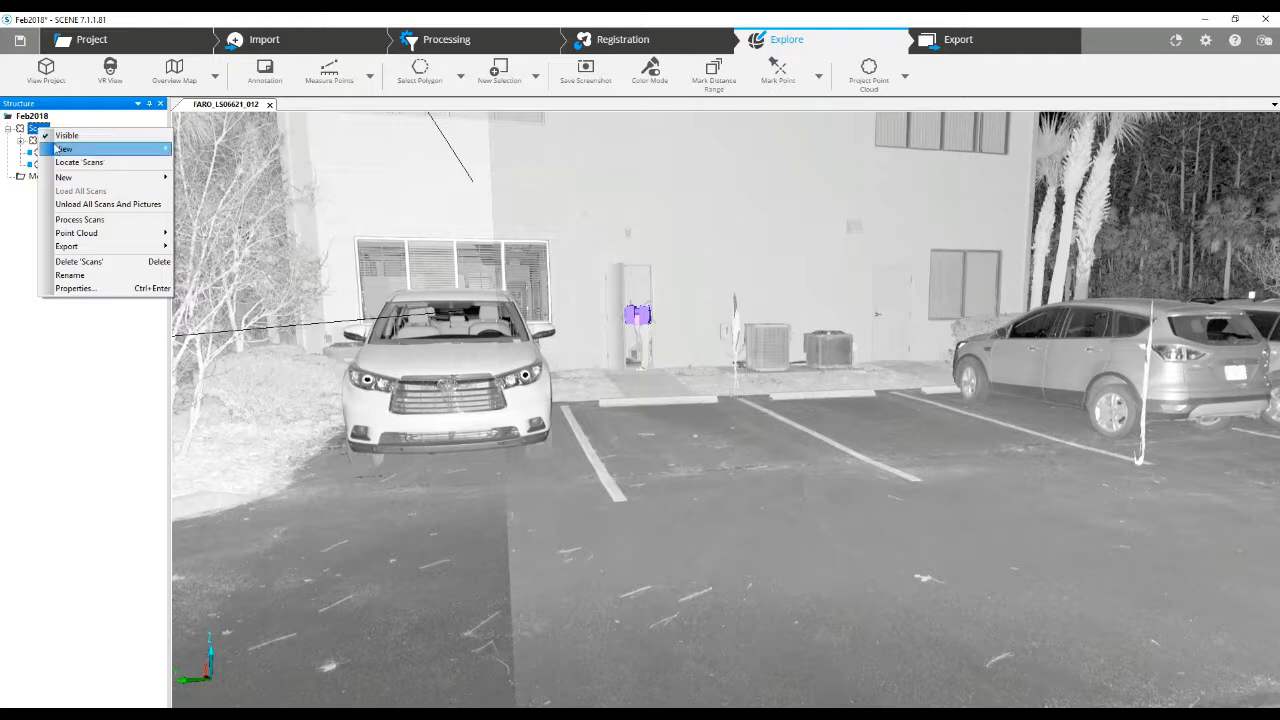
{"action": "mouse_move", "coordinate": [70, 178]}
{"action": "left_click", "coordinate": [195, 178]}
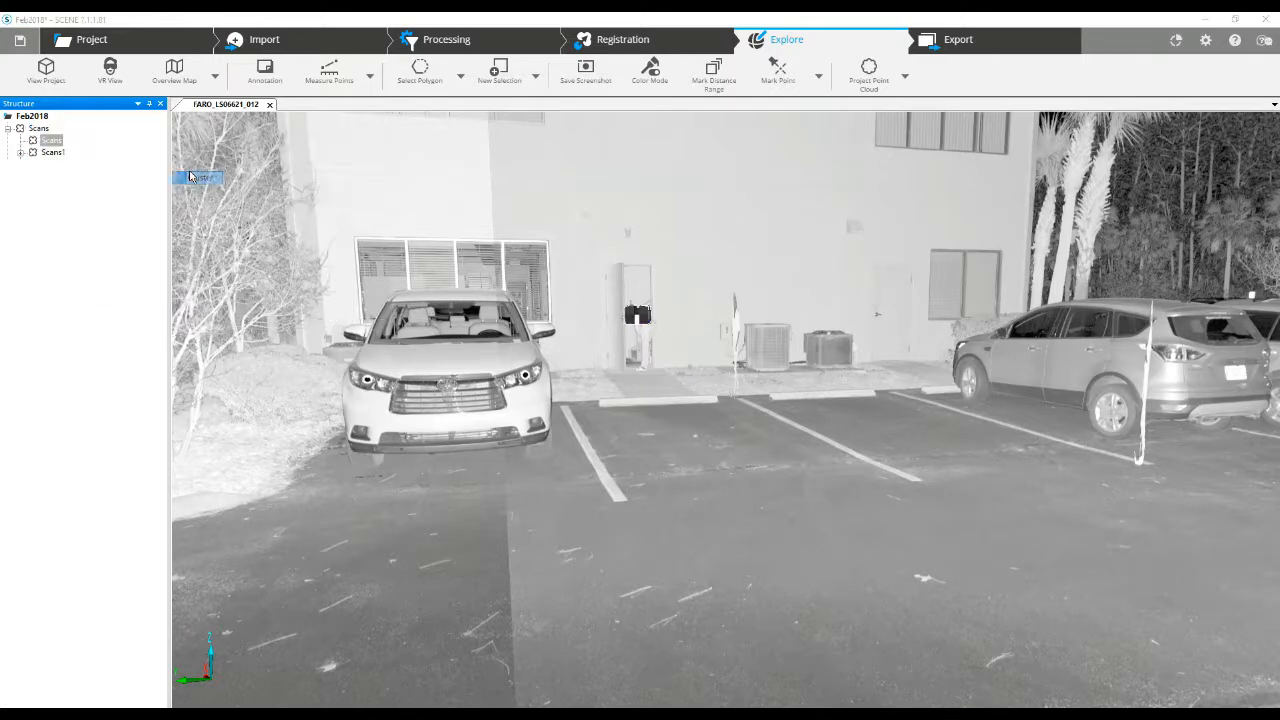
{"action": "left_click", "coordinate": [310, 239]}
{"action": "type", "text": "2"}
{"action": "left_click", "coordinate": [344, 470]}
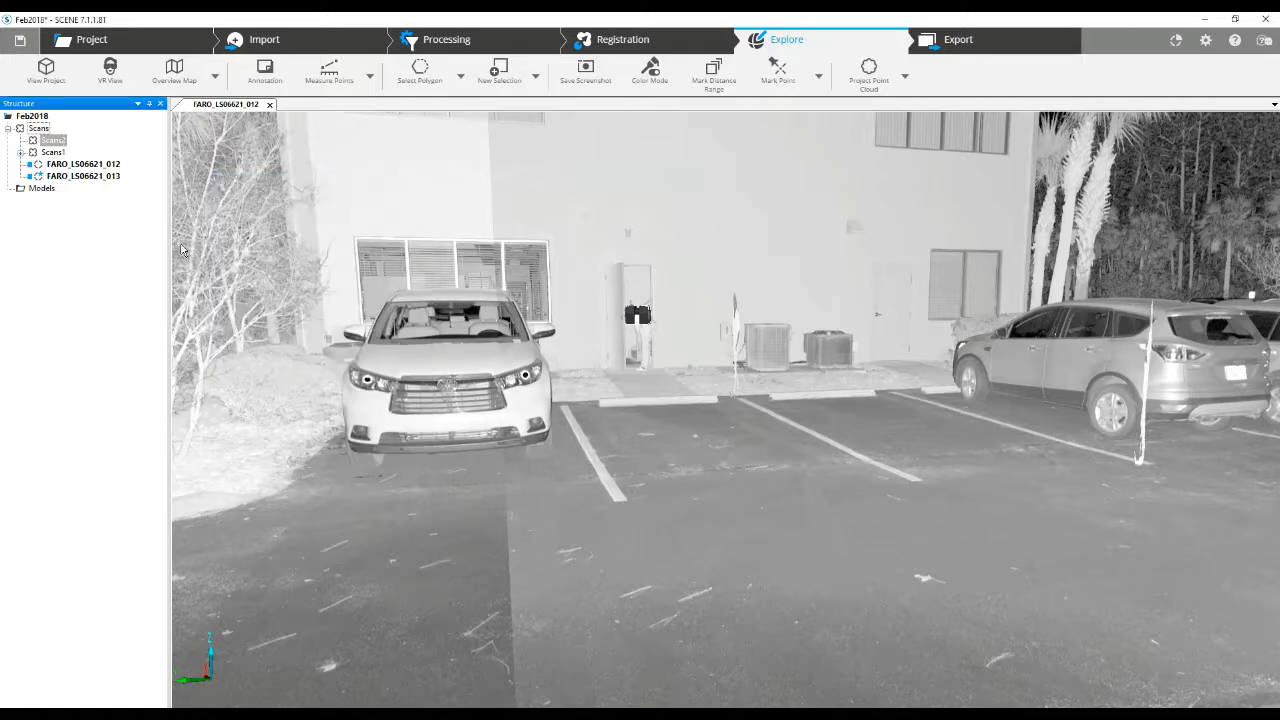
Move scans FARO_LS06621_012 and FARO_LS06621_013 into the Scans2 cluster.
{"action": "left_click", "coordinate": [86, 164]}
{"action": "left_click", "coordinate": [86, 176], "text": "ctrl"}
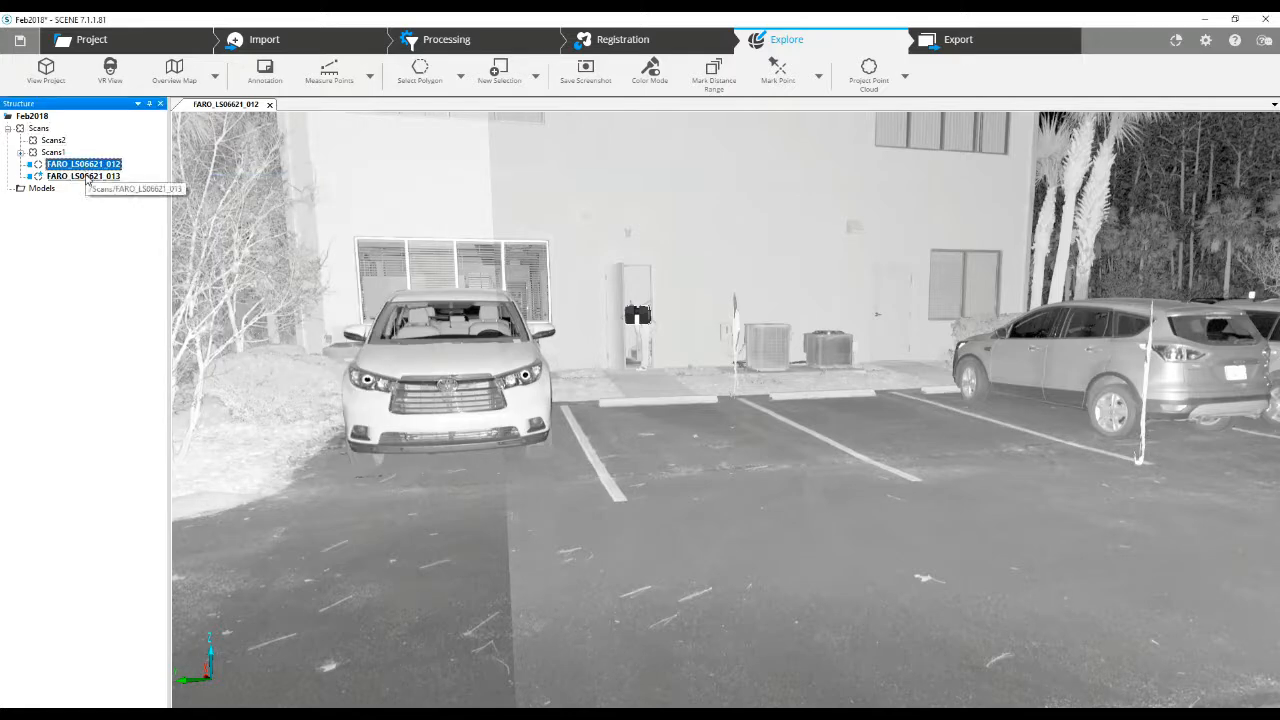
{"action": "left_click_drag", "start_coordinate": [96, 172], "coordinate": [62, 150]}
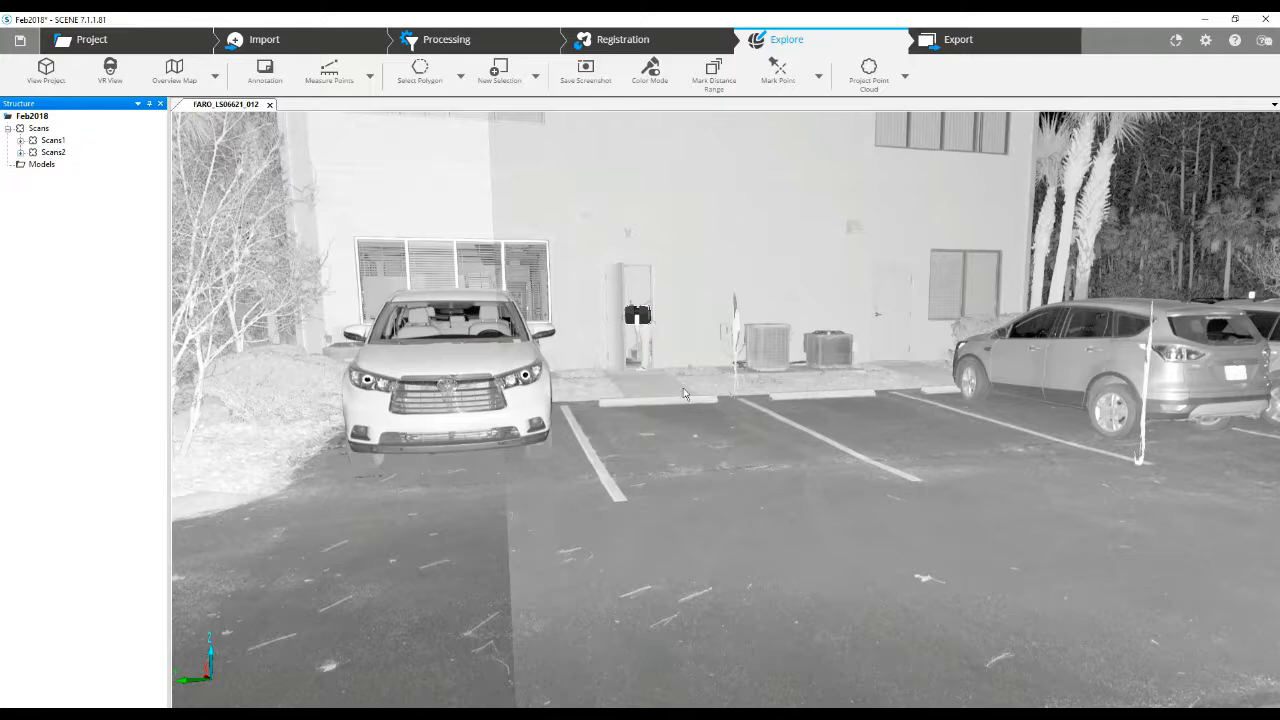
Examine the building facade, roof and parked cars in scan FARO_LS06621_012, and close its view.
{"action": "mouse_move", "coordinate": [681, 379]}
{"action": "left_mouse_down"}
{"action": "mouse_move", "coordinate": [714, 436]}
{"action": "mouse_move", "coordinate": [687, 374]}
{"action": "left_mouse_up"}
{"action": "left_click_drag", "start_coordinate": [779, 354], "coordinate": [801, 352]}
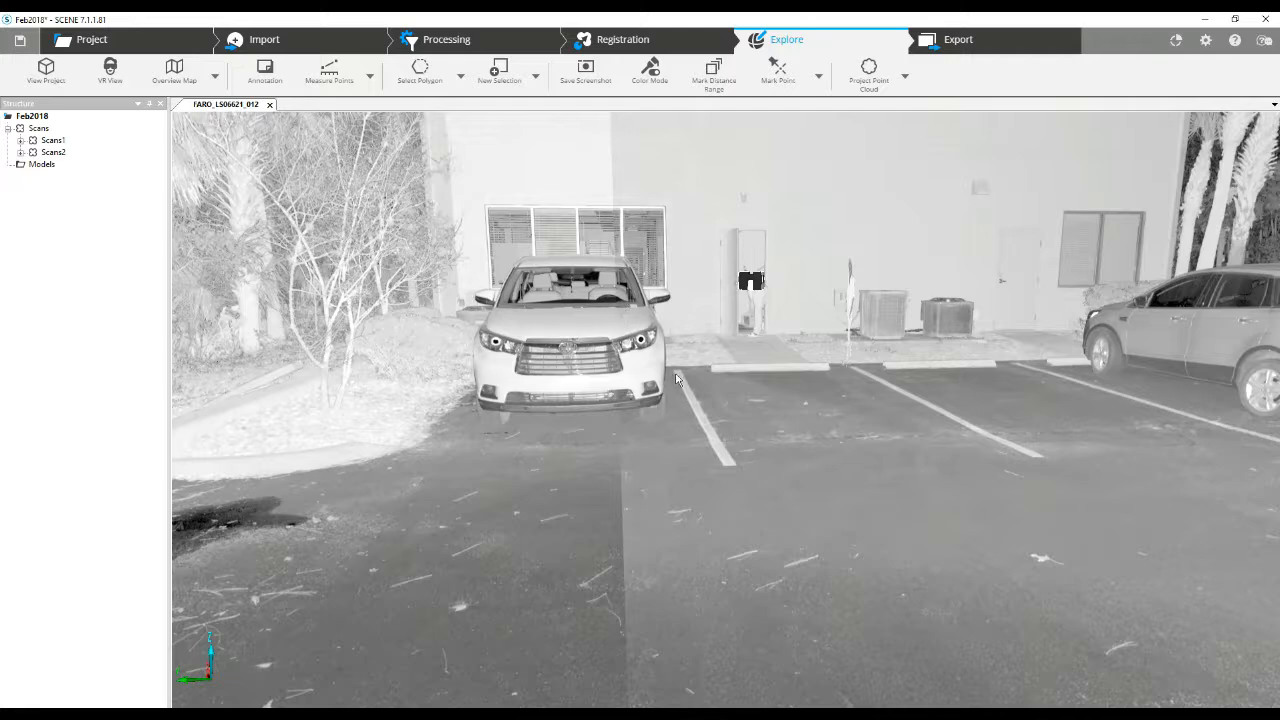
{"action": "left_click_drag", "start_coordinate": [727, 317], "coordinate": [724, 371]}
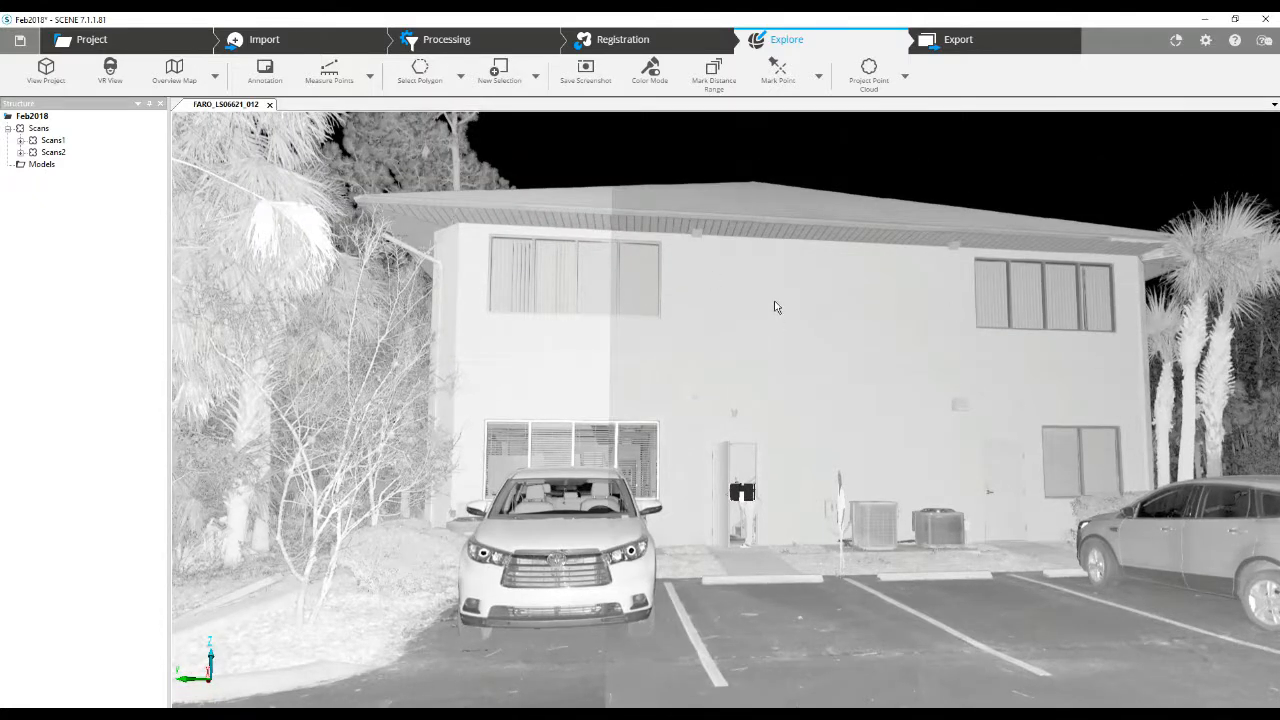
{"action": "left_click_drag", "start_coordinate": [780, 380], "coordinate": [777, 332]}
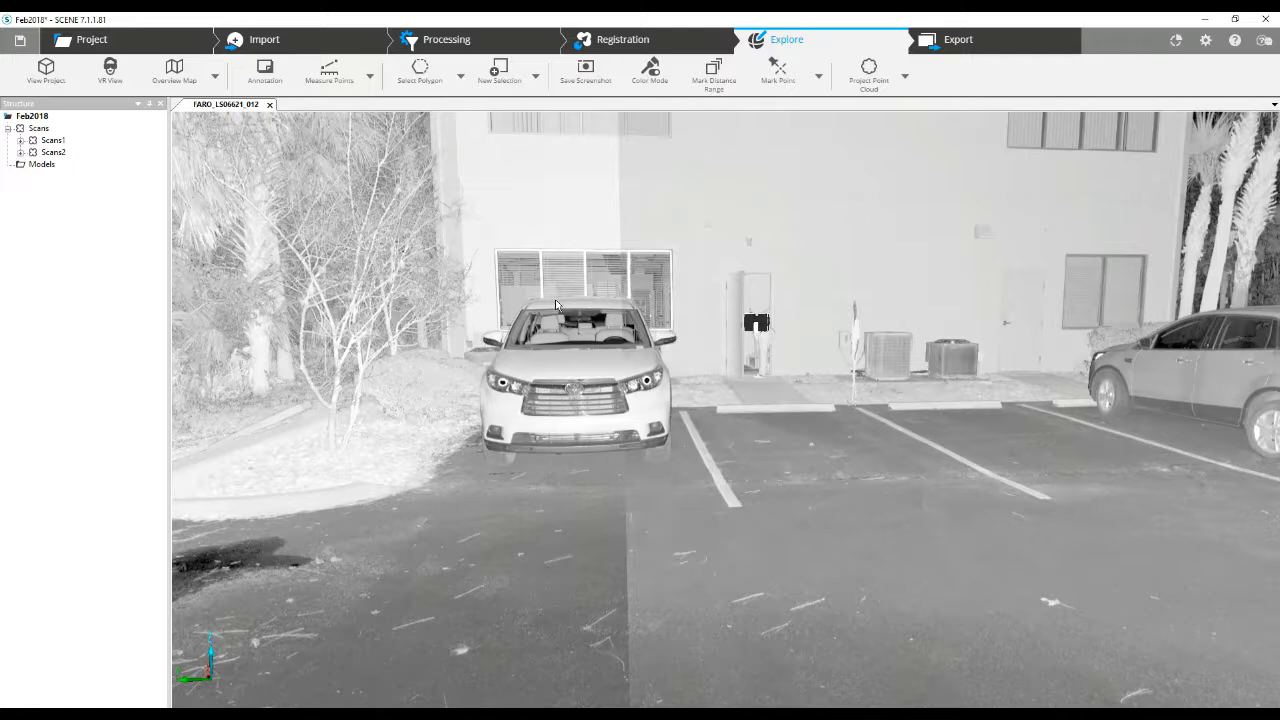
{"action": "left_click_drag", "start_coordinate": [687, 296], "coordinate": [688, 378]}
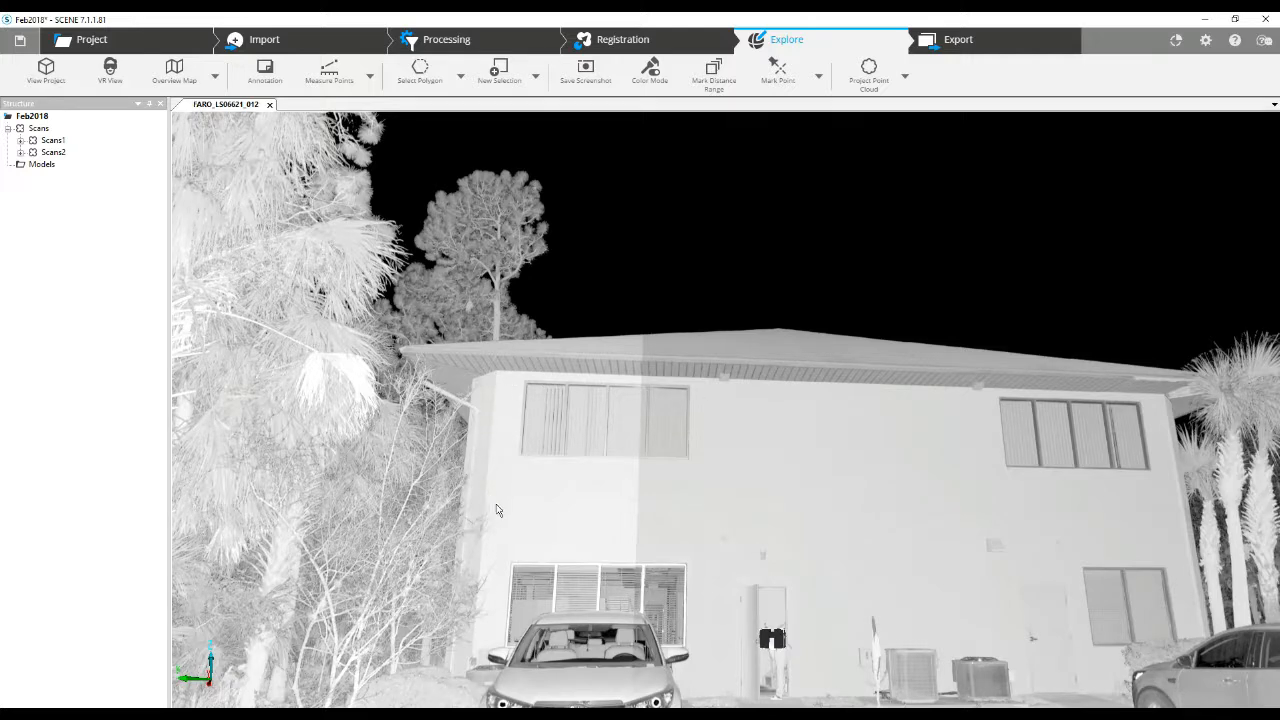
{"action": "left_click_drag", "start_coordinate": [741, 484], "coordinate": [717, 450]}
{"action": "scroll", "coordinate": [678, 390], "scroll_direction": "up", "scroll_amount": 5}
{"action": "scroll", "coordinate": [700, 433], "scroll_direction": "down", "scroll_amount": 3}
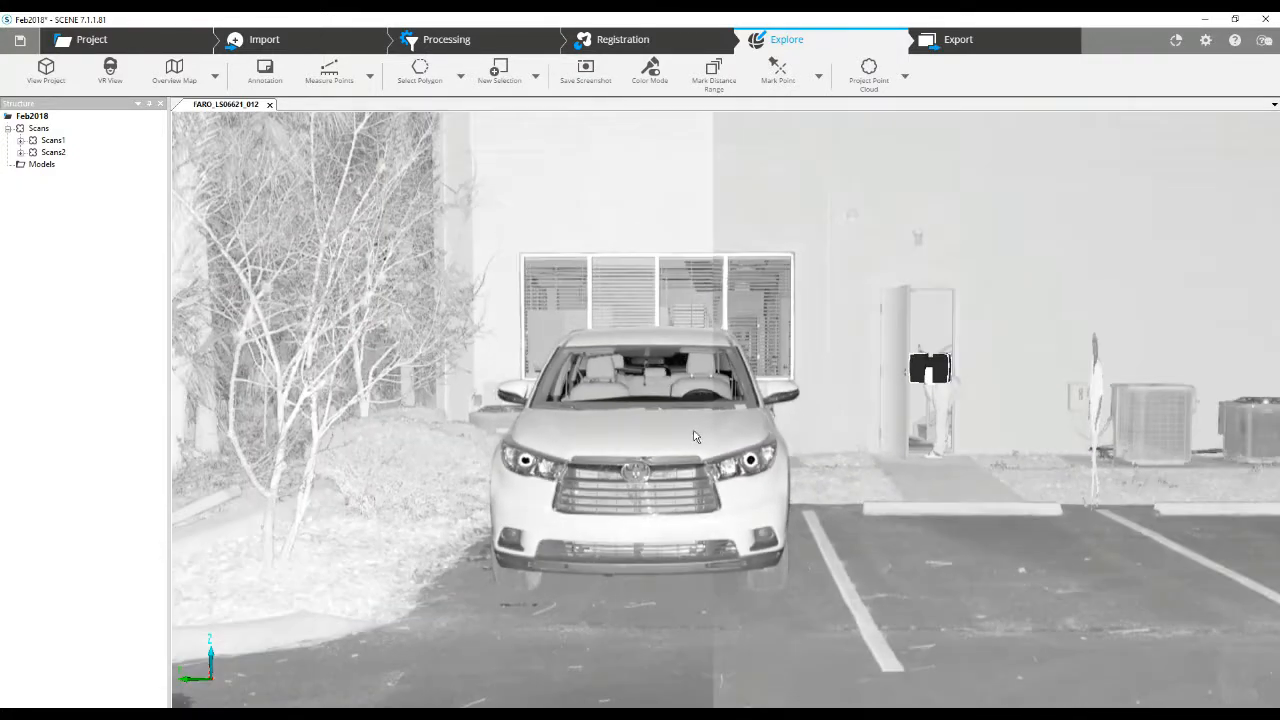
{"action": "left_click", "coordinate": [269, 104]}
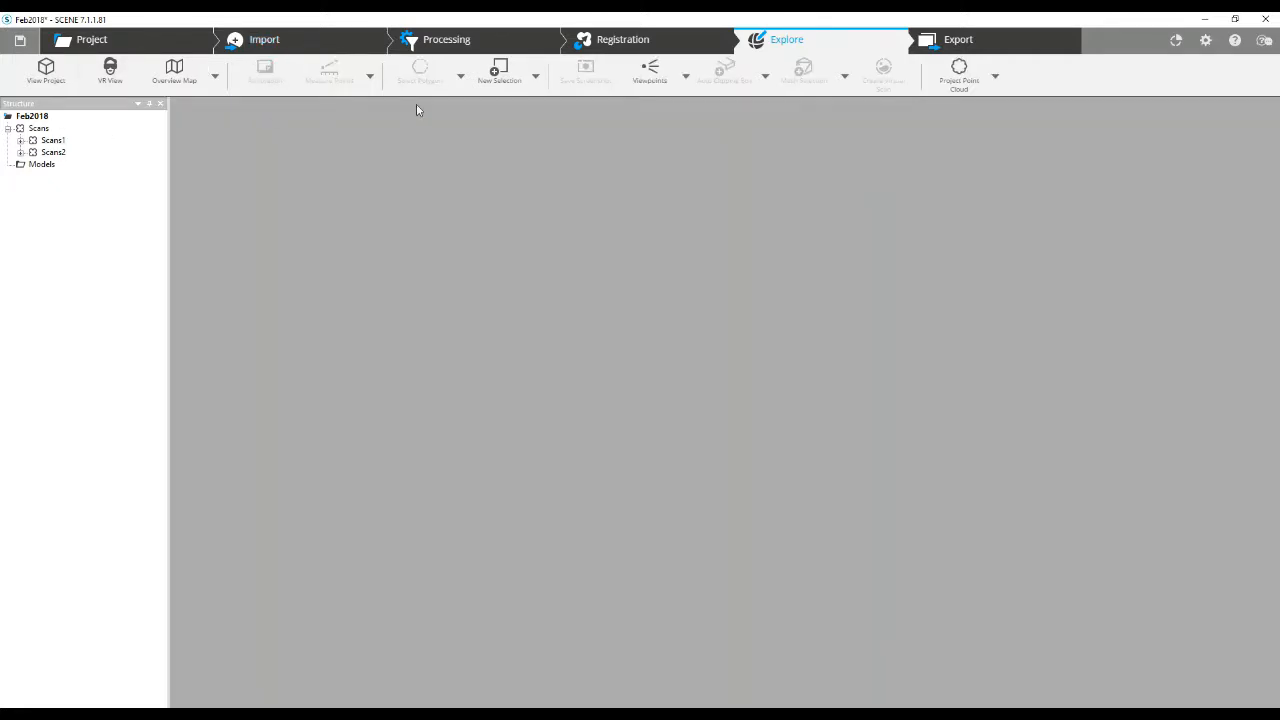
Run automatic registration on the Scans1 cluster with the Top View and Cloud to Cloud method and its default settings.
{"action": "left_click", "coordinate": [629, 48]}
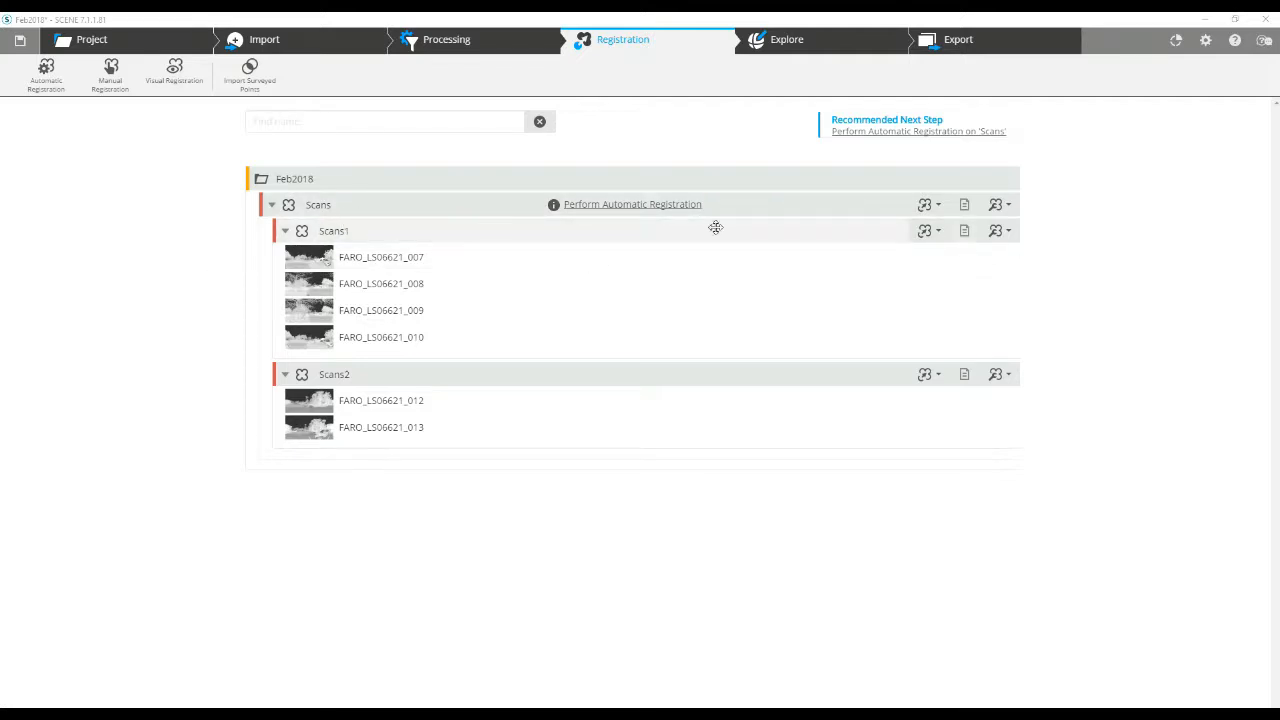
{"action": "left_click", "coordinate": [938, 233]}
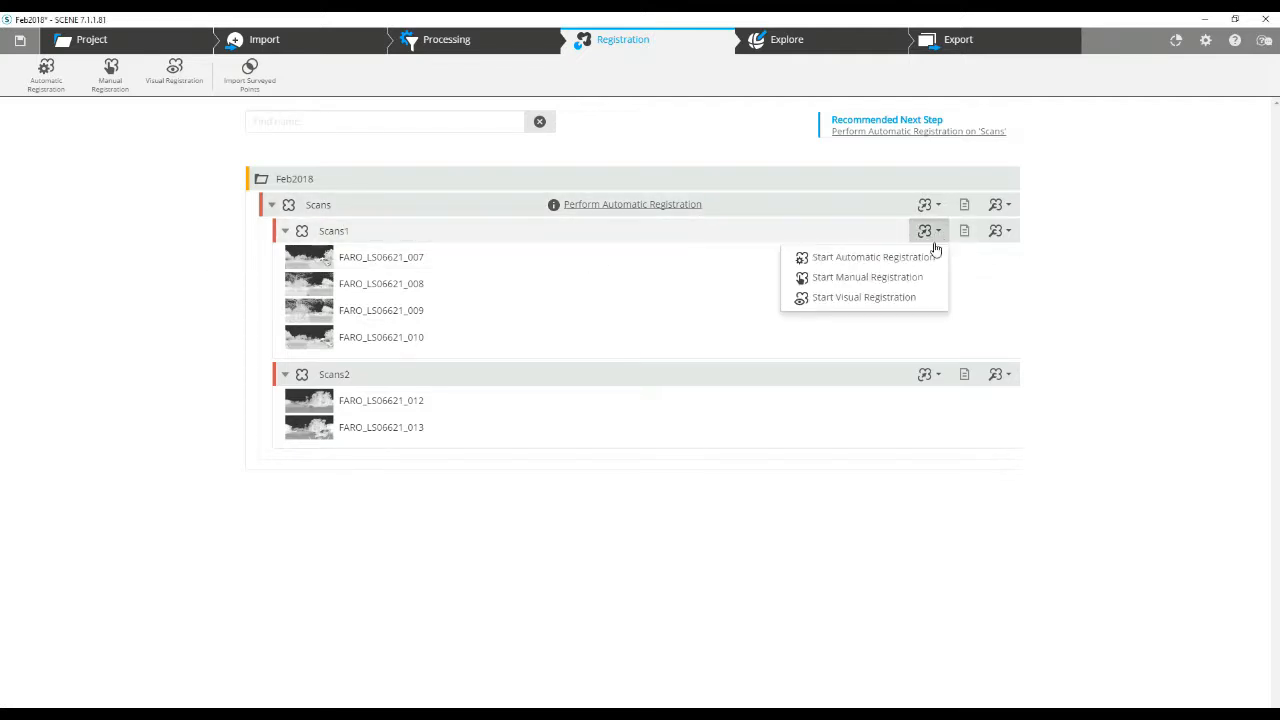
{"action": "left_click", "coordinate": [906, 259]}
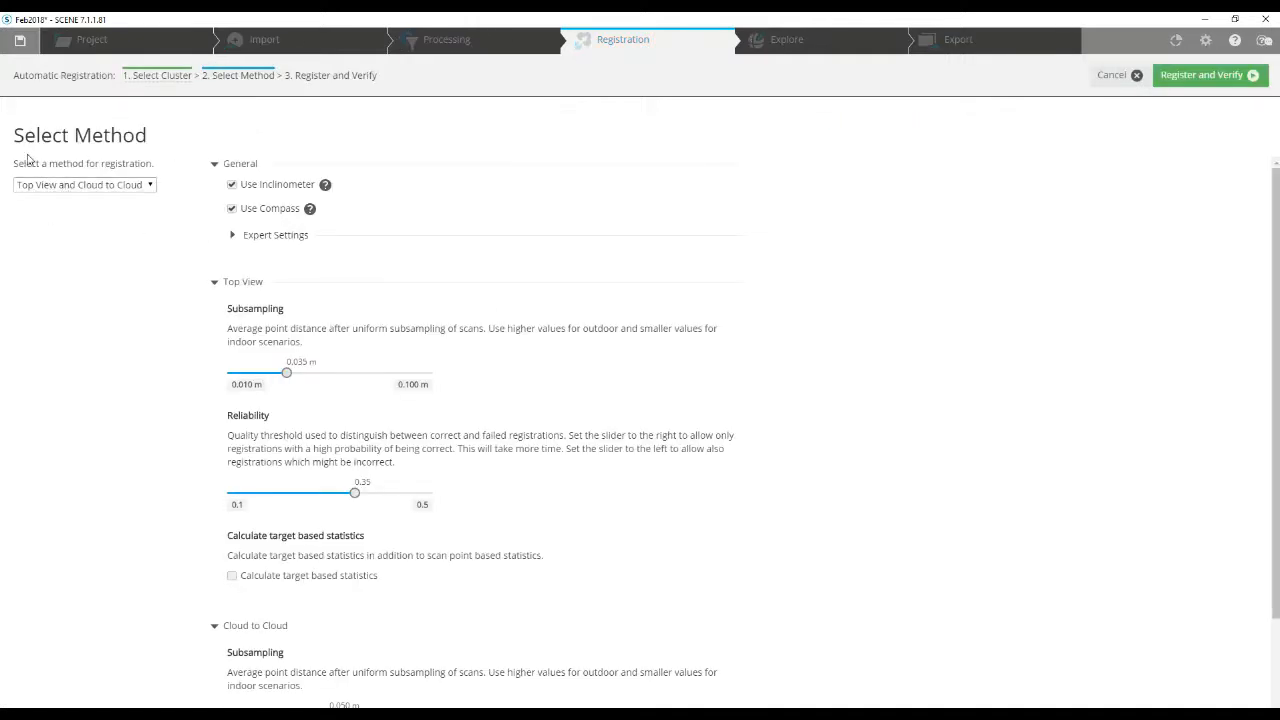
{"action": "scroll", "coordinate": [553, 410], "scroll_direction": "down", "scroll_amount": 3}
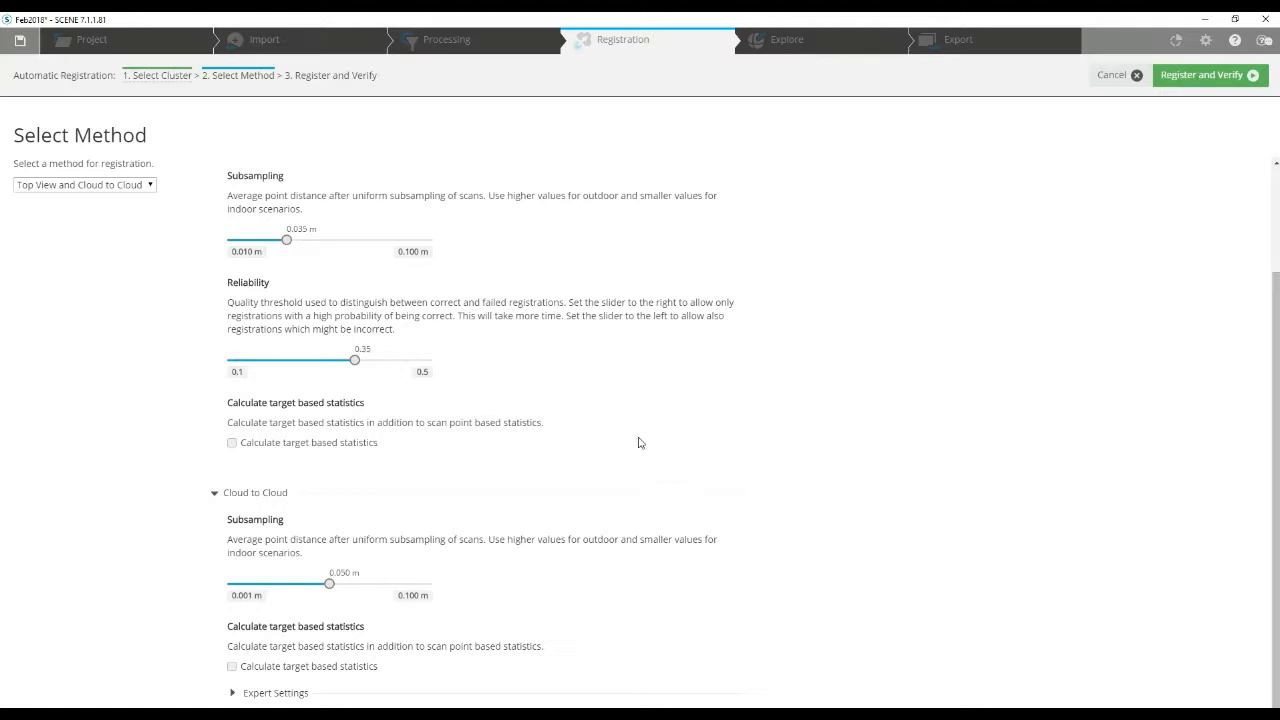
{"action": "scroll", "coordinate": [713, 486], "scroll_direction": "up", "scroll_amount": 3}
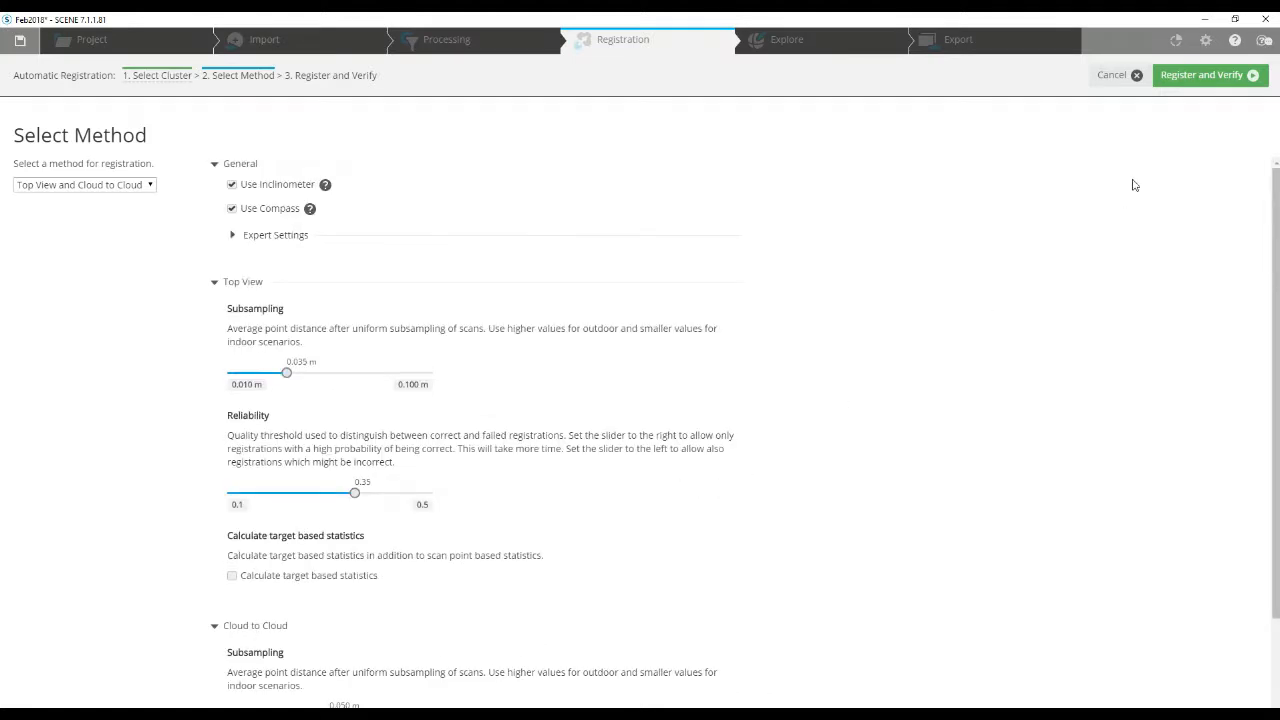
{"action": "left_click", "coordinate": [1180, 85]}
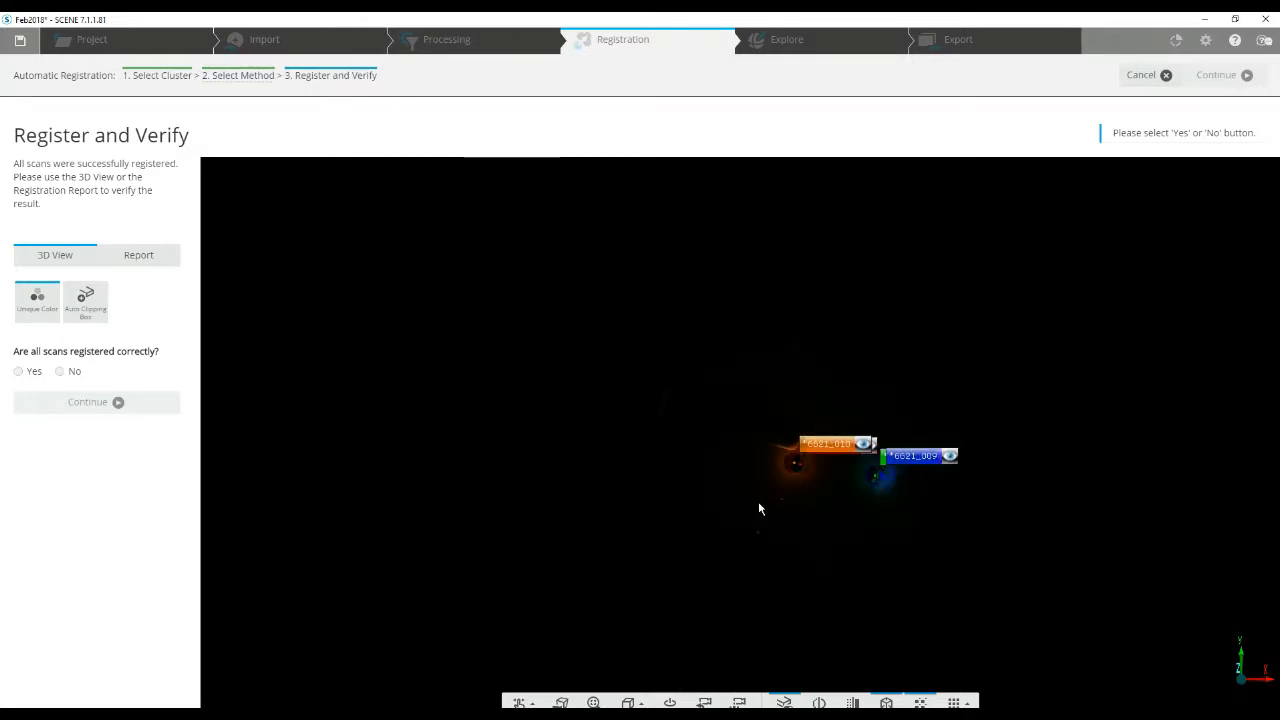
Inspect the registered Scans1 point clouds in the 3D view and accept all scans as correctly registered.
{"action": "scroll", "coordinate": [758, 502], "scroll_direction": "up", "scroll_amount": 4}
{"action": "left_click_drag", "start_coordinate": [889, 517], "coordinate": [796, 453]}
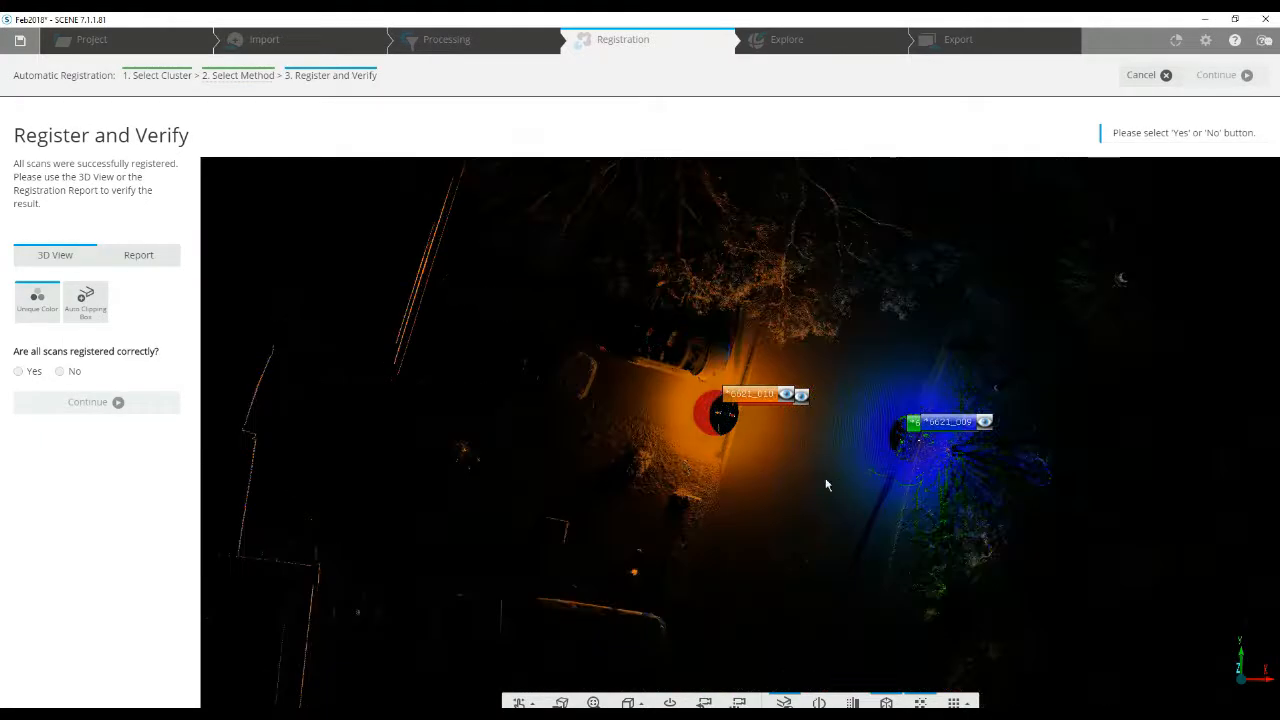
{"action": "left_click", "coordinate": [20, 371]}
{"action": "left_click", "coordinate": [82, 405]}
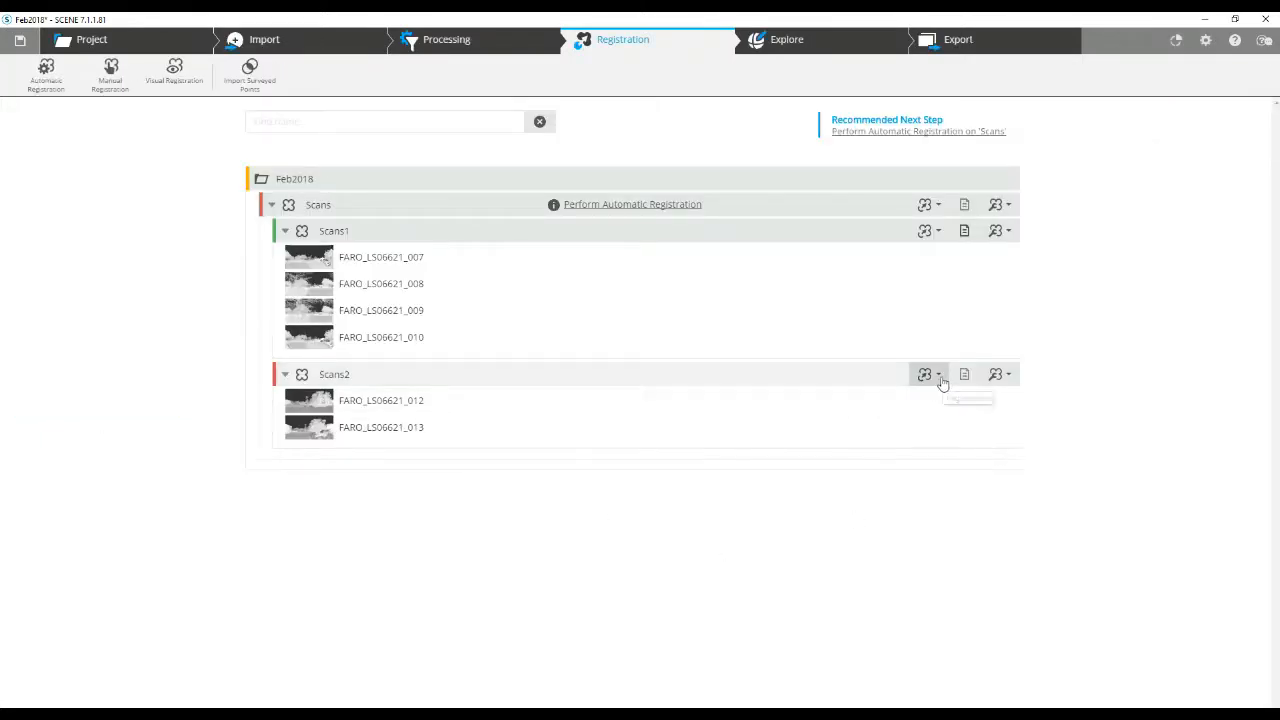
Run automatic registration on the Scans2 cluster with the Top View and Cloud to Cloud method and its default settings.
{"action": "left_click", "coordinate": [937, 378]}
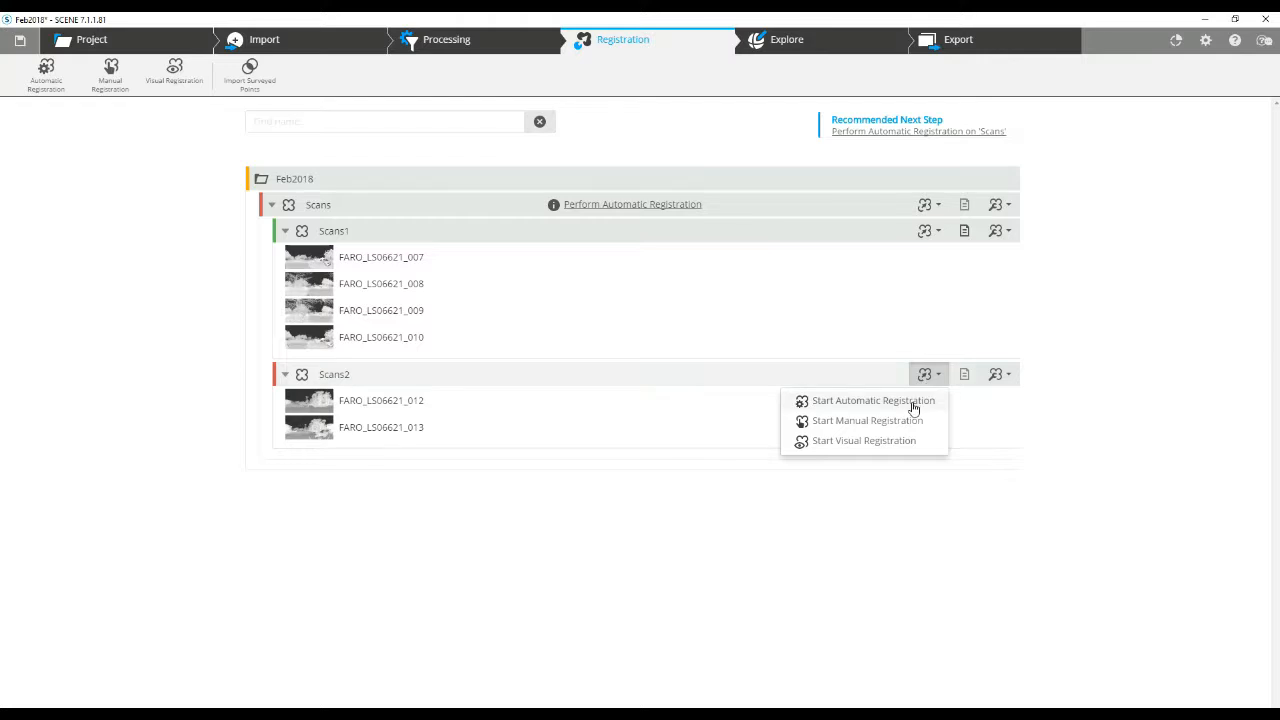
{"action": "left_click", "coordinate": [913, 402]}
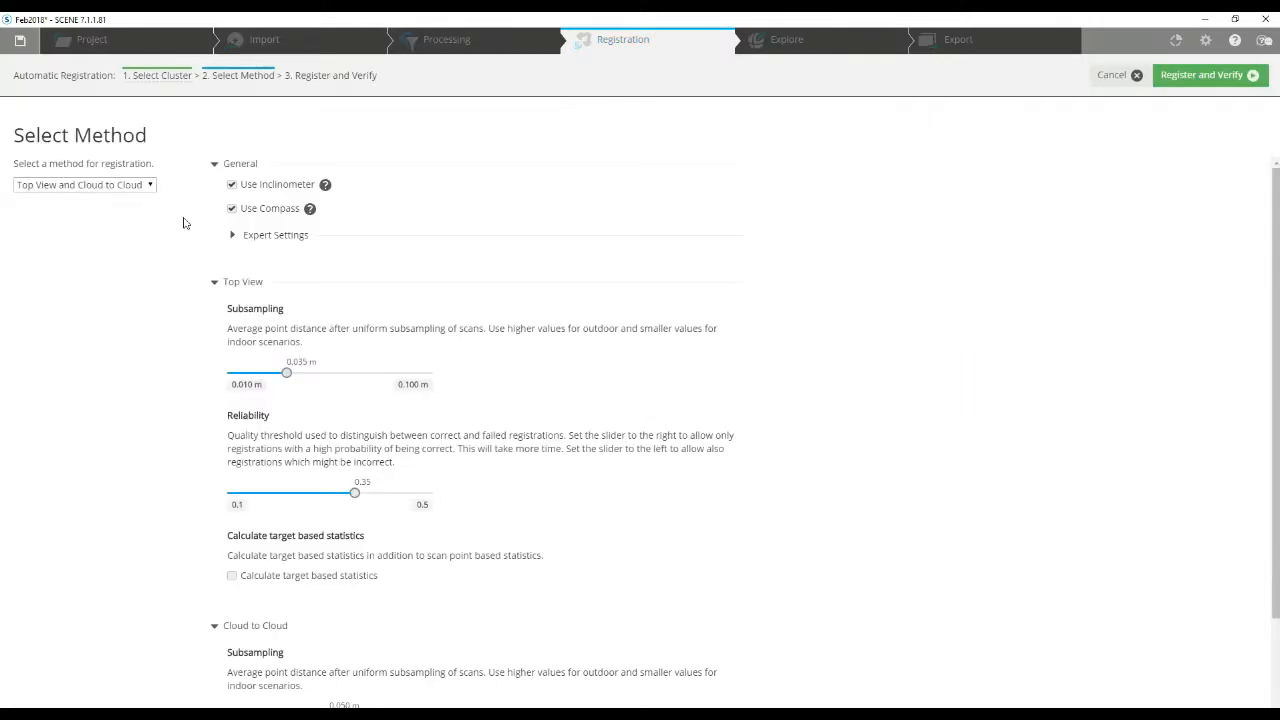
{"action": "scroll", "coordinate": [706, 369], "scroll_direction": "down", "scroll_amount": 2}
{"action": "scroll", "coordinate": [908, 360], "scroll_direction": "up", "scroll_amount": 2}
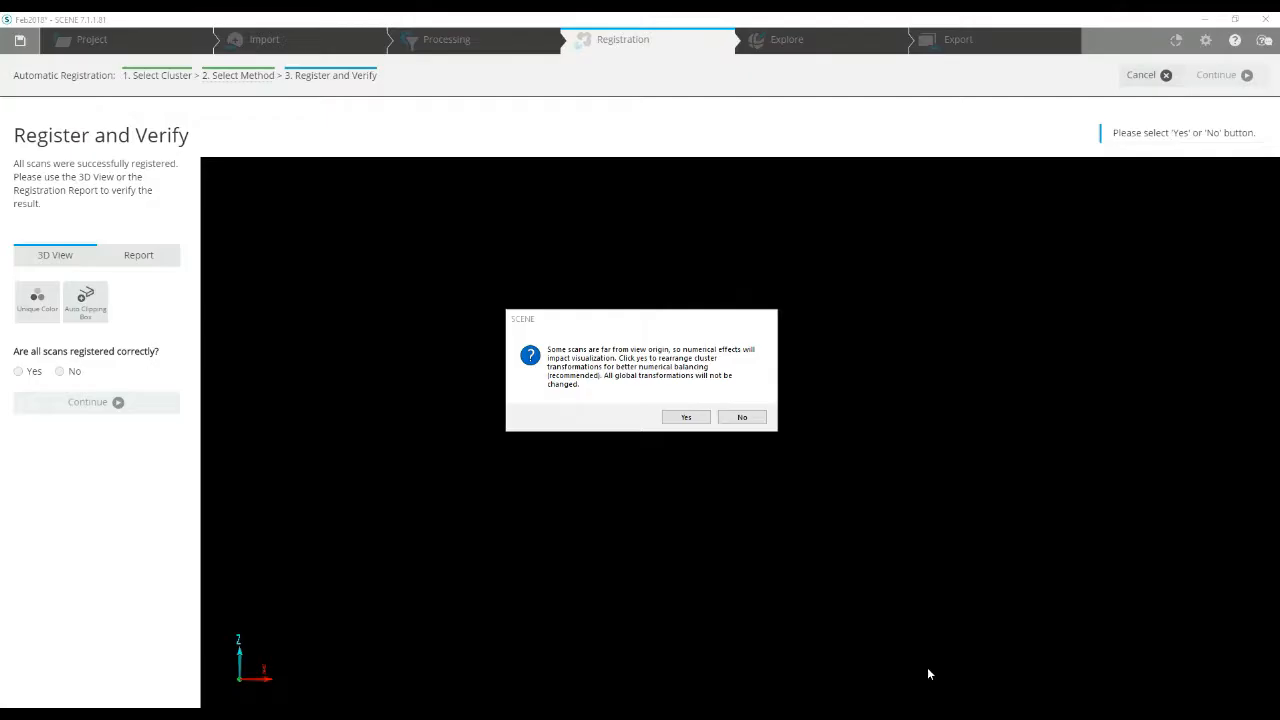
Rearrange the cluster transformations, load all Scans2 scans into the verification view, and accept them as correctly registered.
{"action": "left_click", "coordinate": [686, 417]}
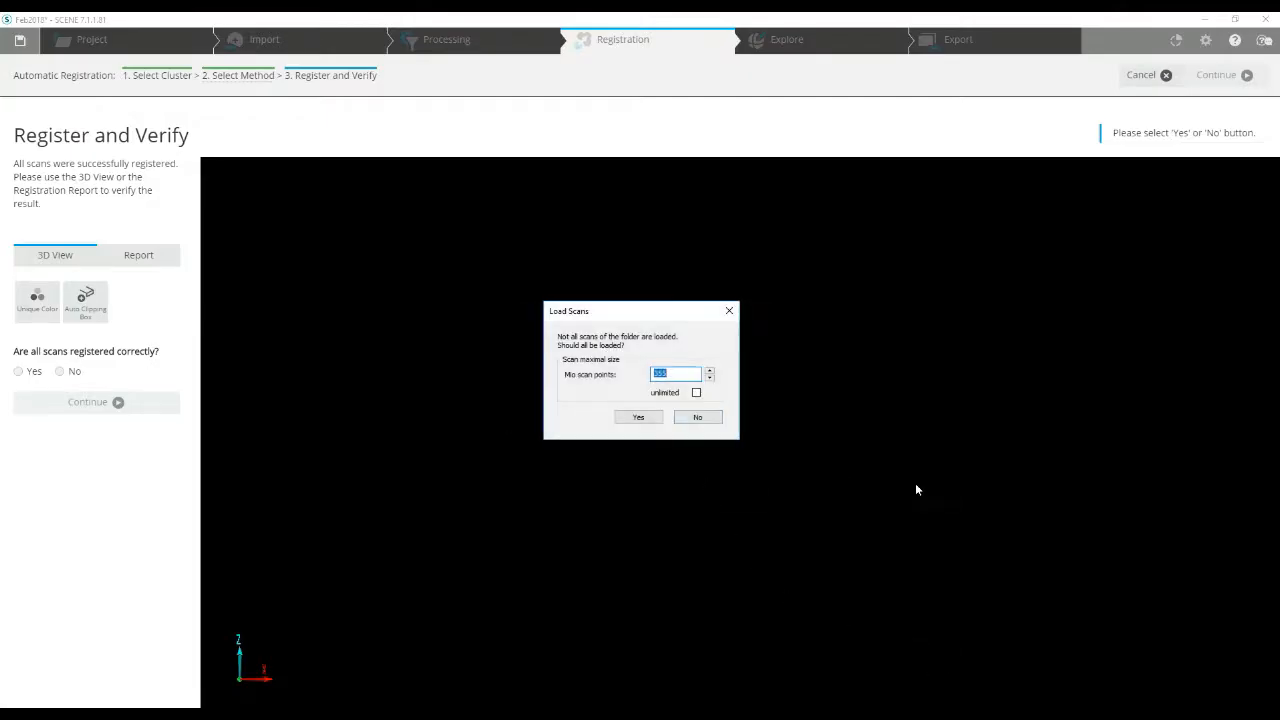
{"action": "left_click", "coordinate": [630, 419]}
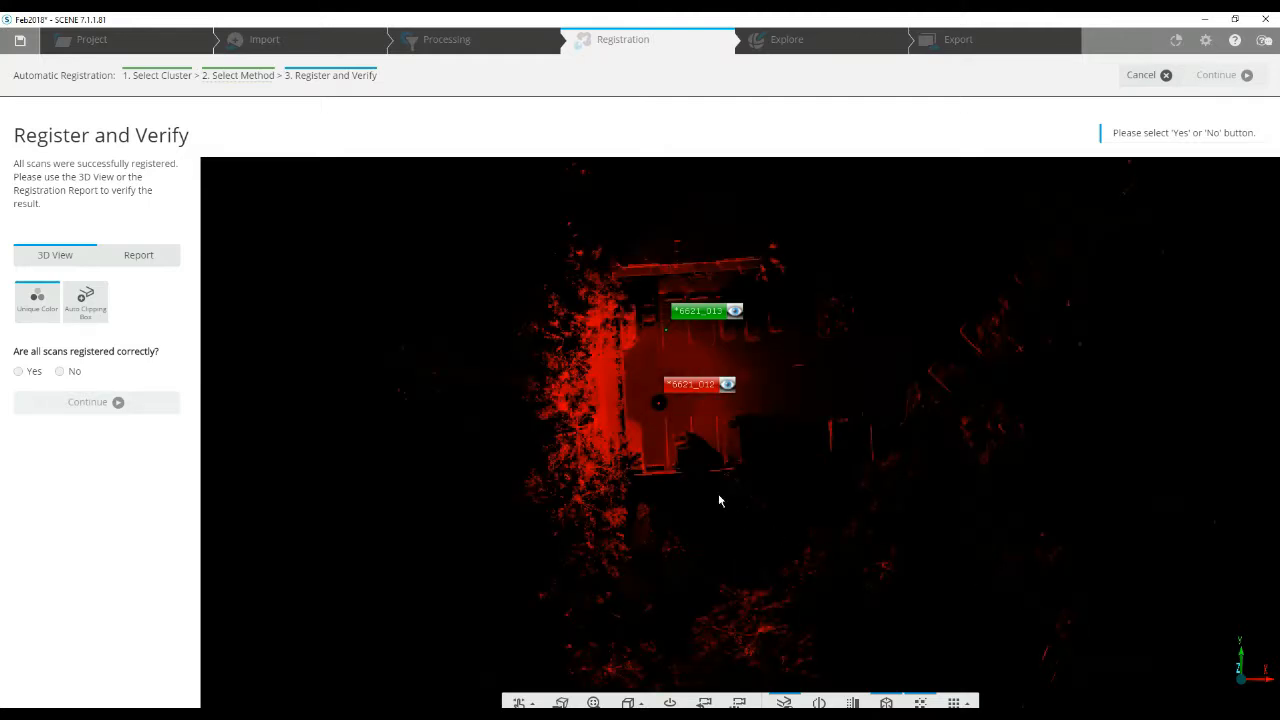
{"action": "left_click", "coordinate": [22, 370]}
{"action": "left_click", "coordinate": [85, 403]}
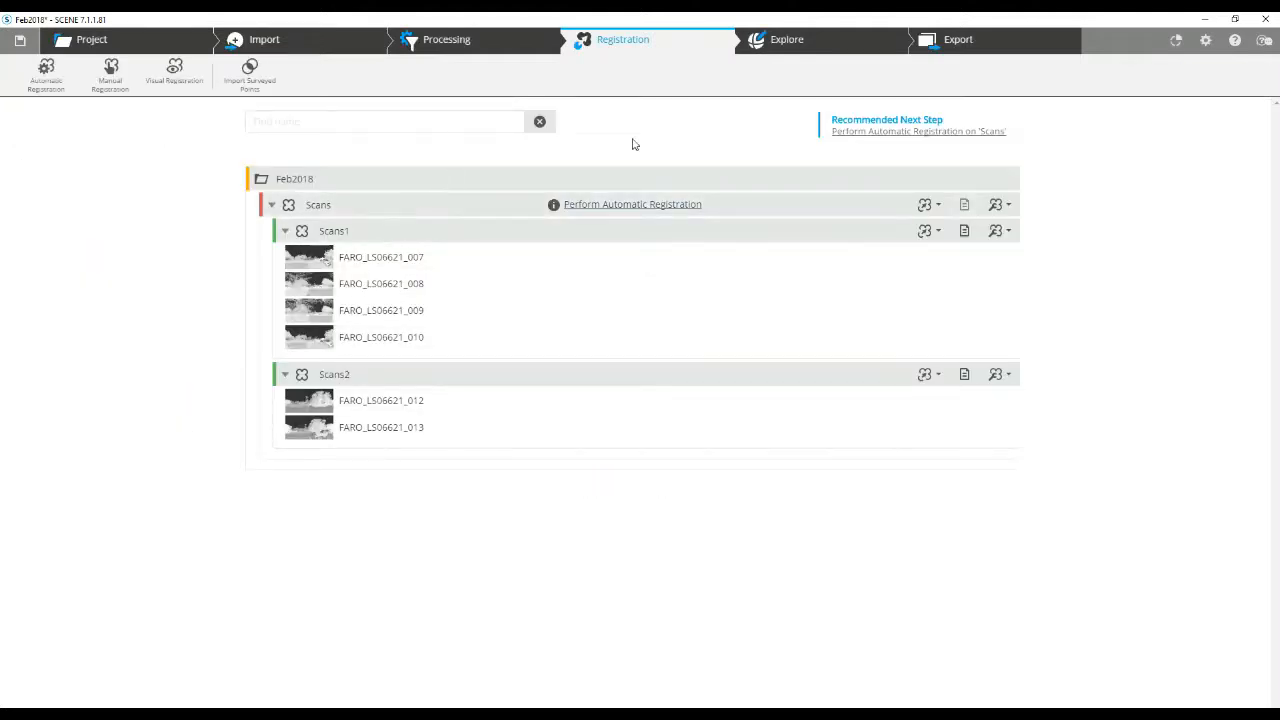
Switch to exploring the project, close the empty Feb2018 view, and open the Scans1 cluster in a 3D view.
{"action": "left_click", "coordinate": [772, 42]}
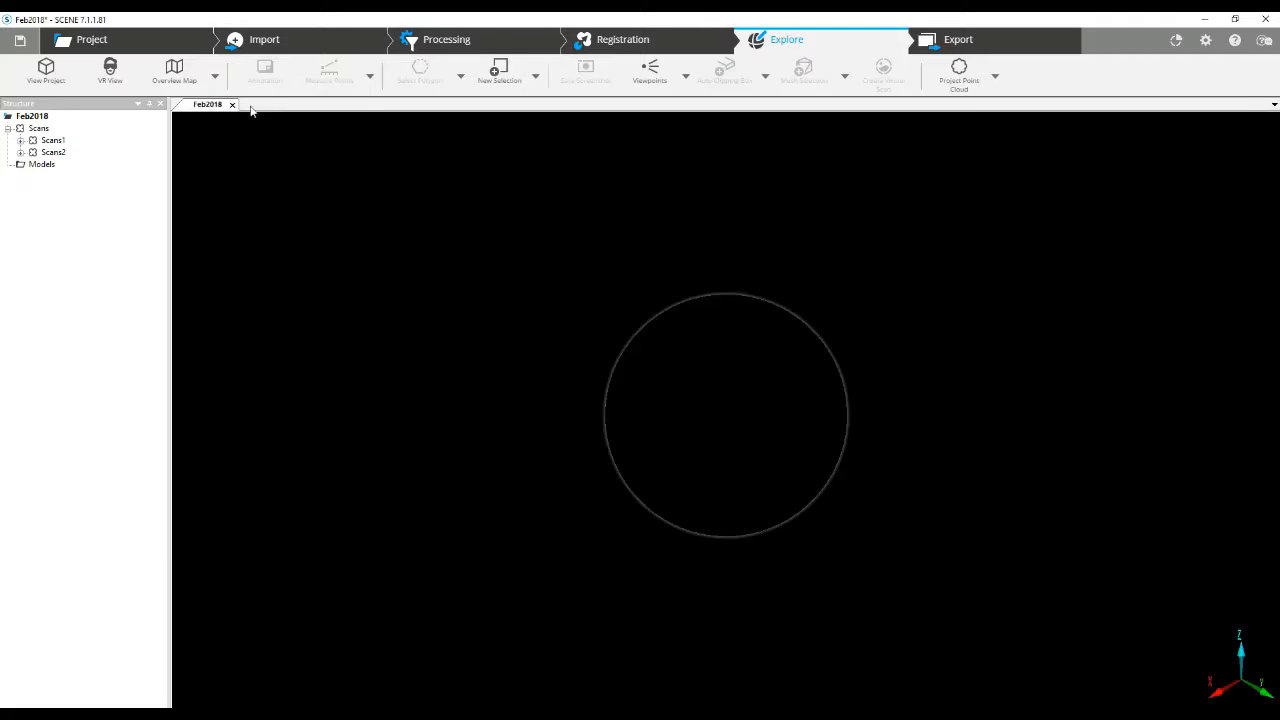
{"action": "left_click", "coordinate": [232, 105]}
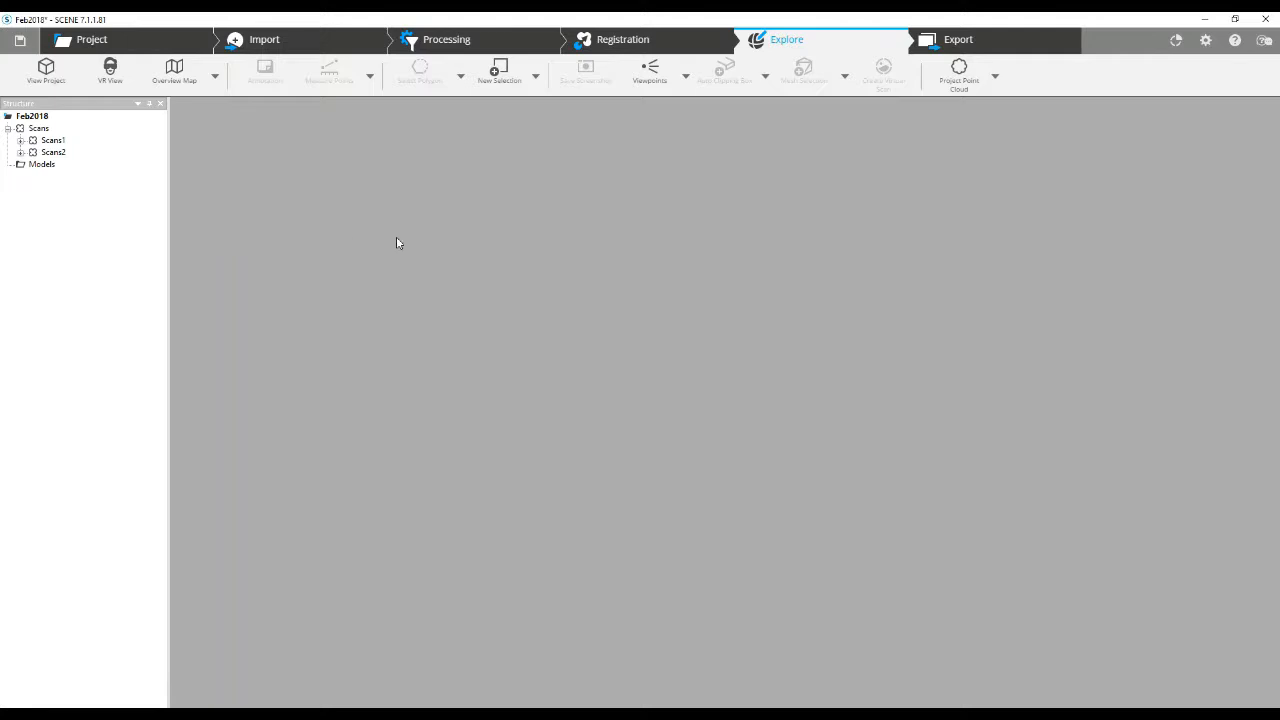
{"action": "left_click", "coordinate": [43, 143]}
{"action": "left_click", "coordinate": [21, 141]}
{"action": "right_click", "coordinate": [51, 143]}
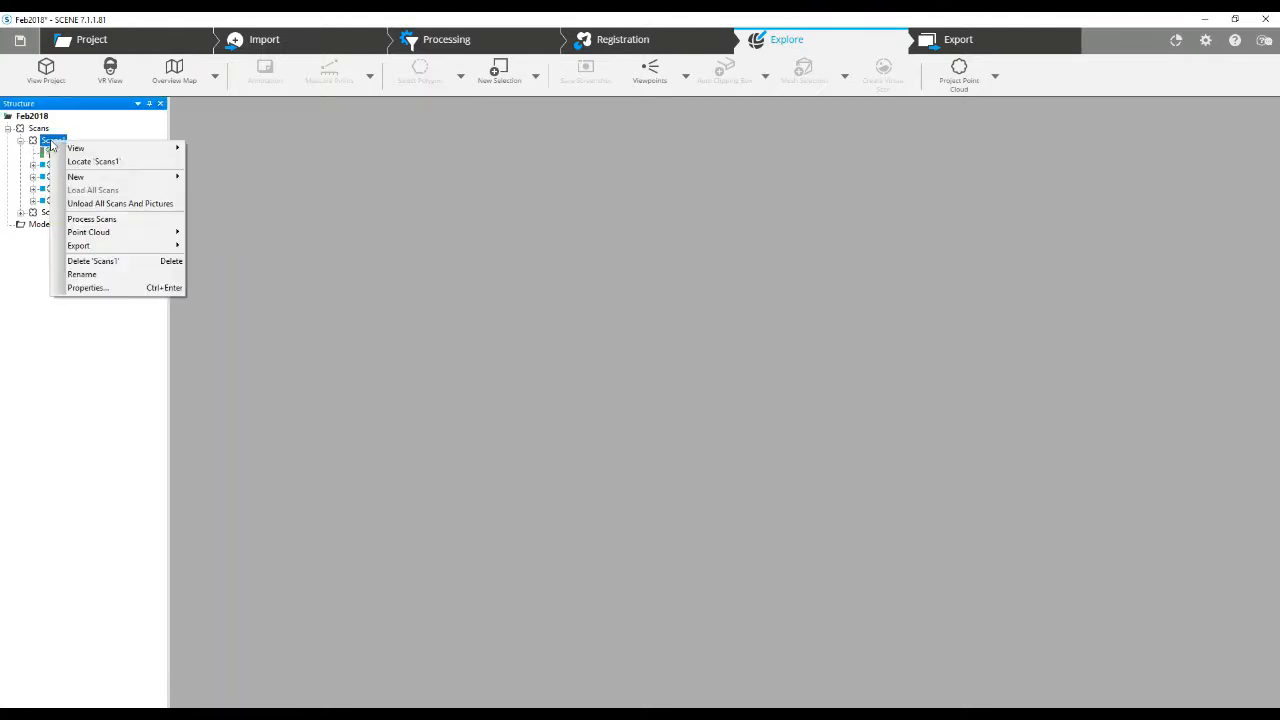
{"action": "mouse_move", "coordinate": [150, 151]}
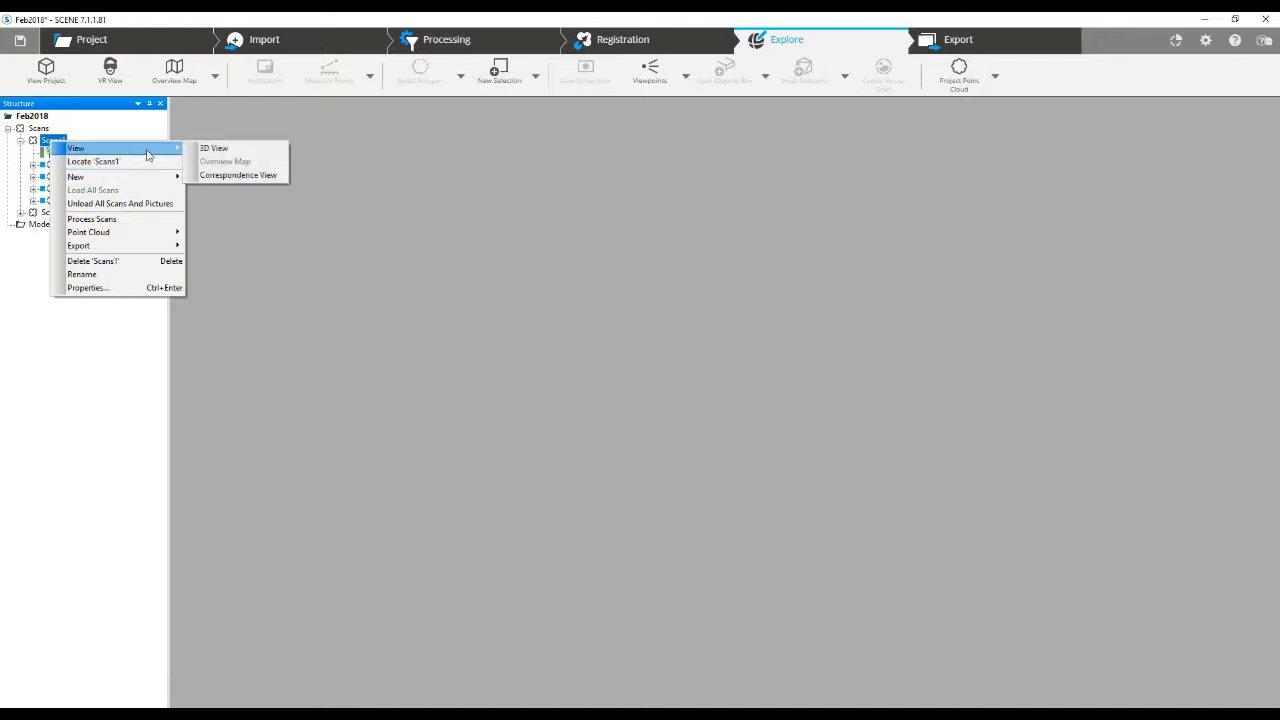
{"action": "left_click", "coordinate": [215, 149]}
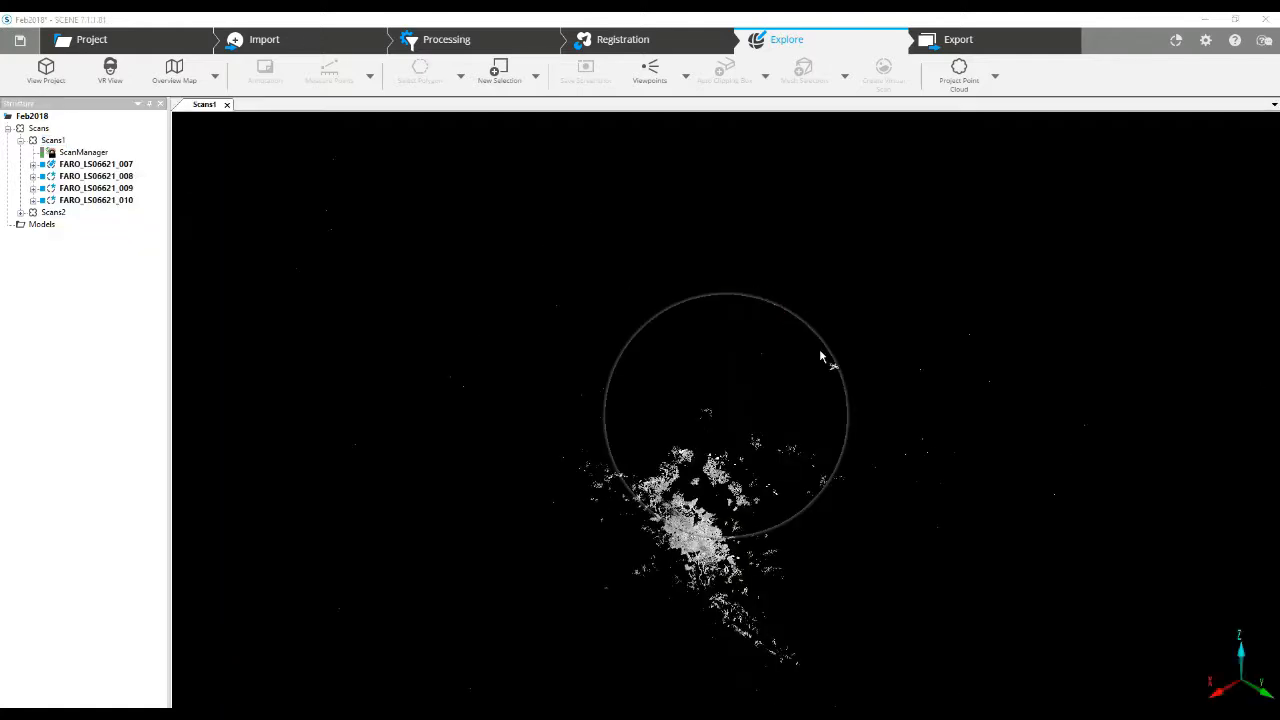
Examine the Scans1 point cloud from above and close up around the scanner positions and trees, and close its view.
{"action": "left_click_drag", "start_coordinate": [706, 488], "coordinate": [732, 400]}
{"action": "scroll", "coordinate": [750, 396], "scroll_direction": "up", "scroll_amount": 5}
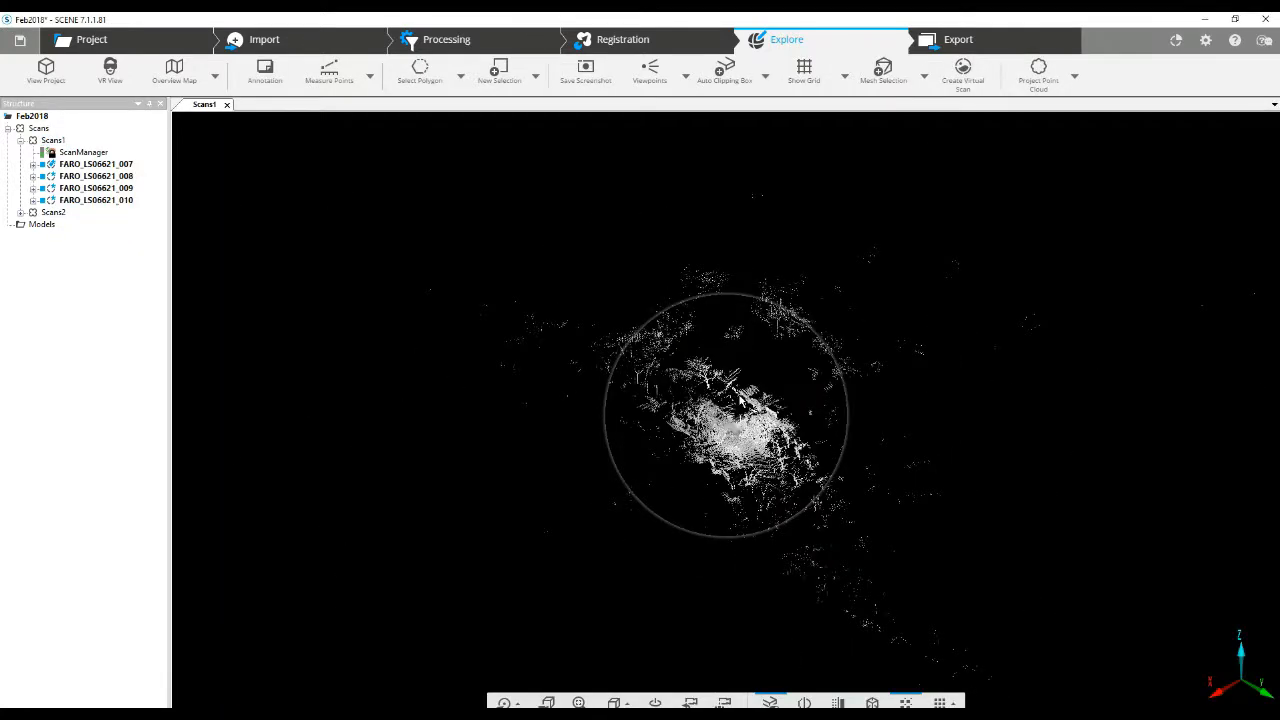
{"action": "left_click_drag", "start_coordinate": [920, 402], "coordinate": [750, 475]}
{"action": "left_click_drag", "start_coordinate": [860, 513], "coordinate": [775, 408]}
{"action": "scroll", "coordinate": [776, 408], "scroll_direction": "up", "scroll_amount": 2}
{"action": "middle_click_drag", "start_coordinate": [866, 386], "coordinate": [991, 405]}
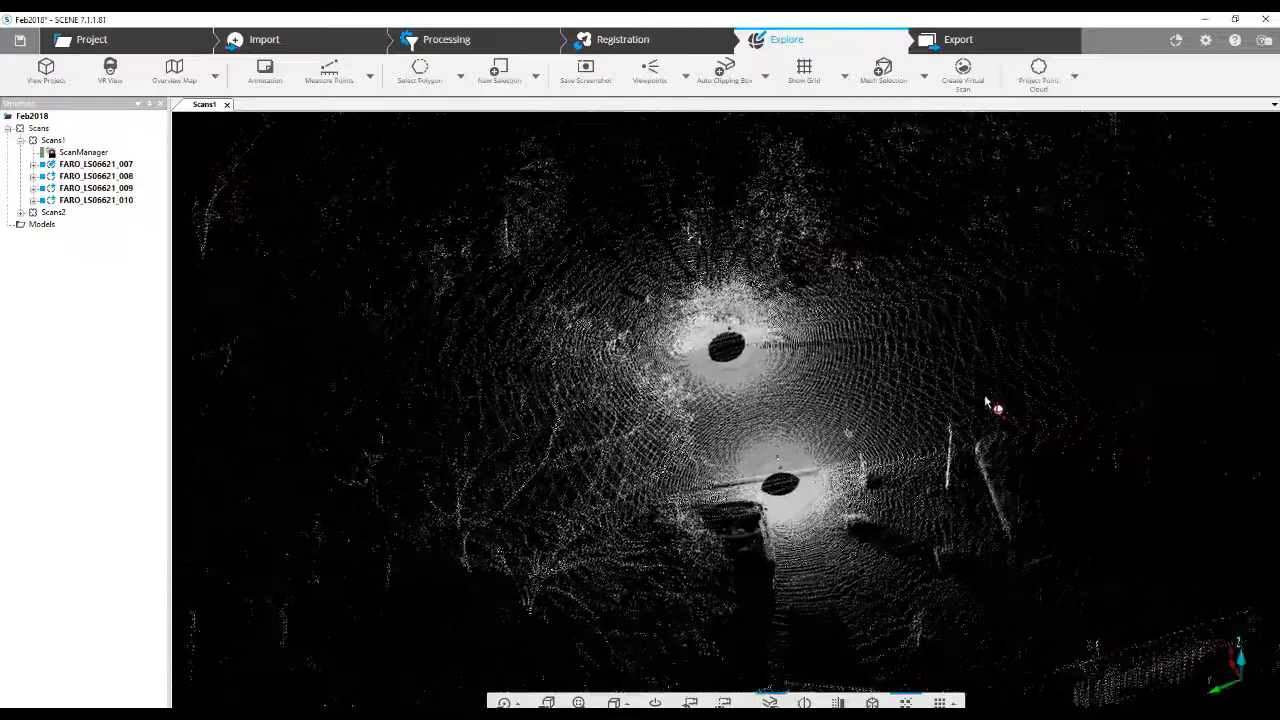
{"action": "scroll", "coordinate": [997, 404], "scroll_direction": "up", "scroll_amount": 3}
{"action": "scroll", "coordinate": [997, 404], "scroll_direction": "up", "scroll_amount": 3}
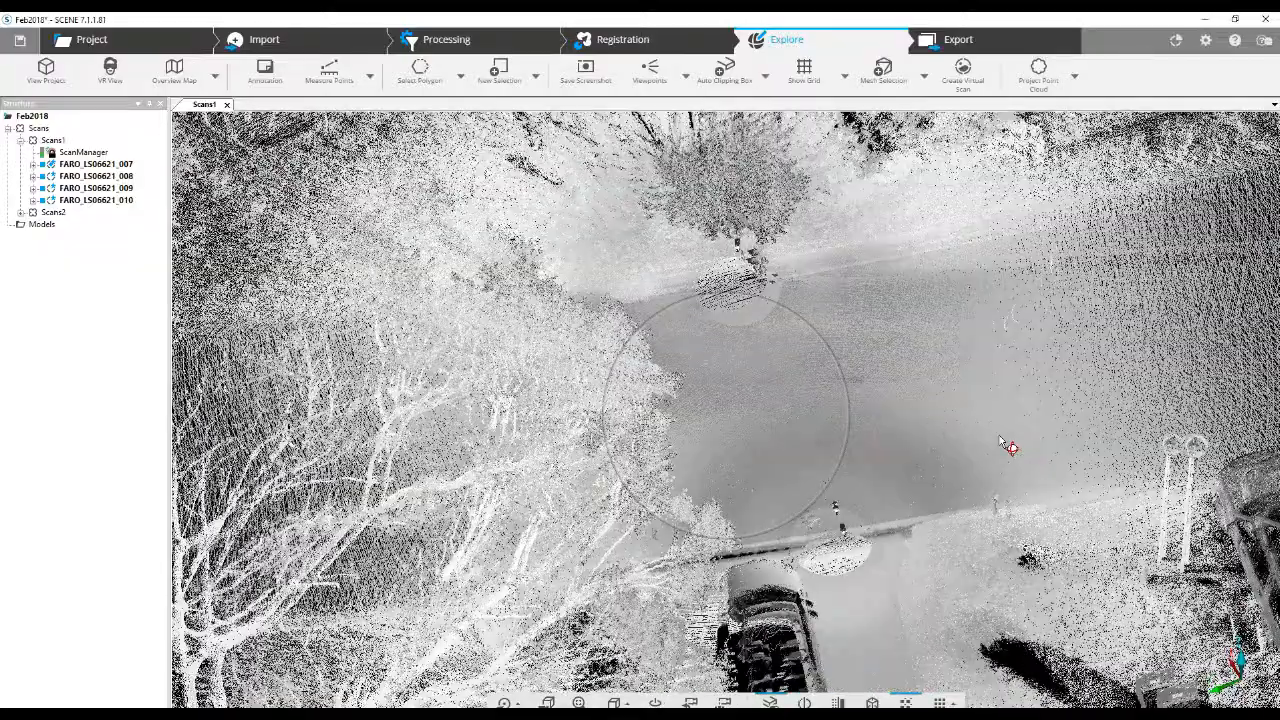
{"action": "left_click", "coordinate": [227, 104]}
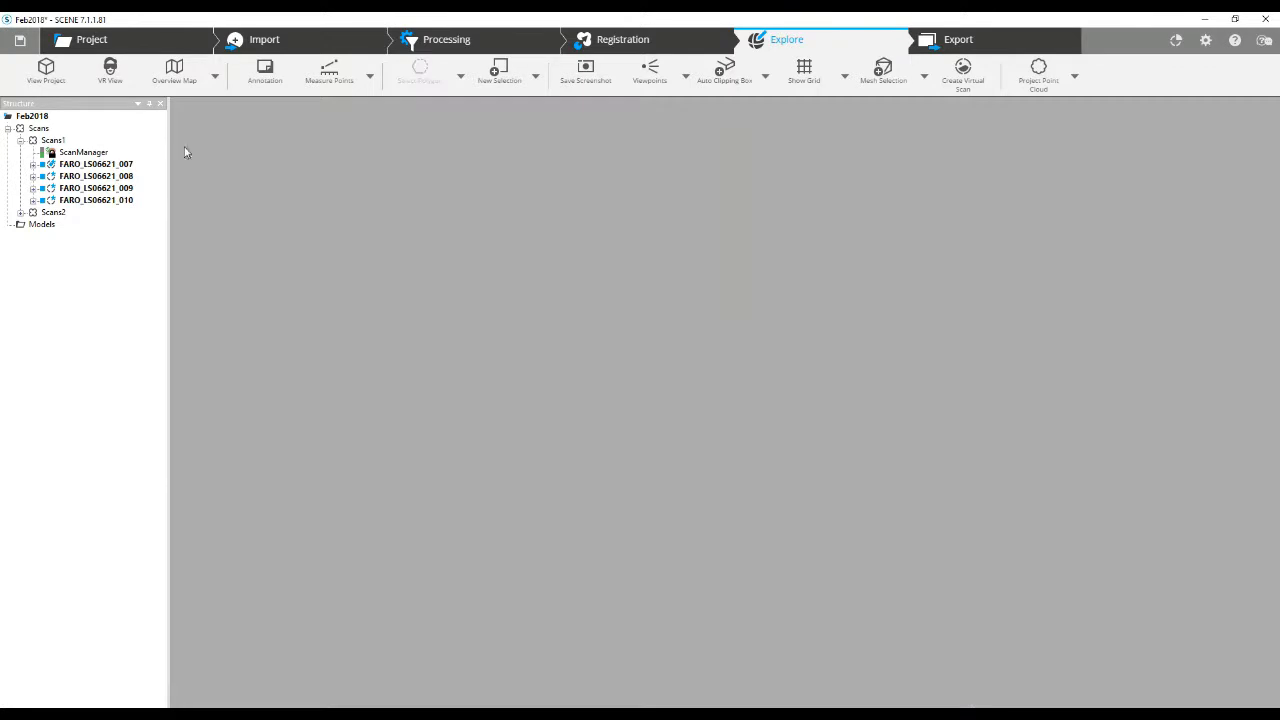
Open the Scans2 cluster in a 3D view.
{"action": "left_click", "coordinate": [20, 212]}
{"action": "right_click", "coordinate": [55, 212]}
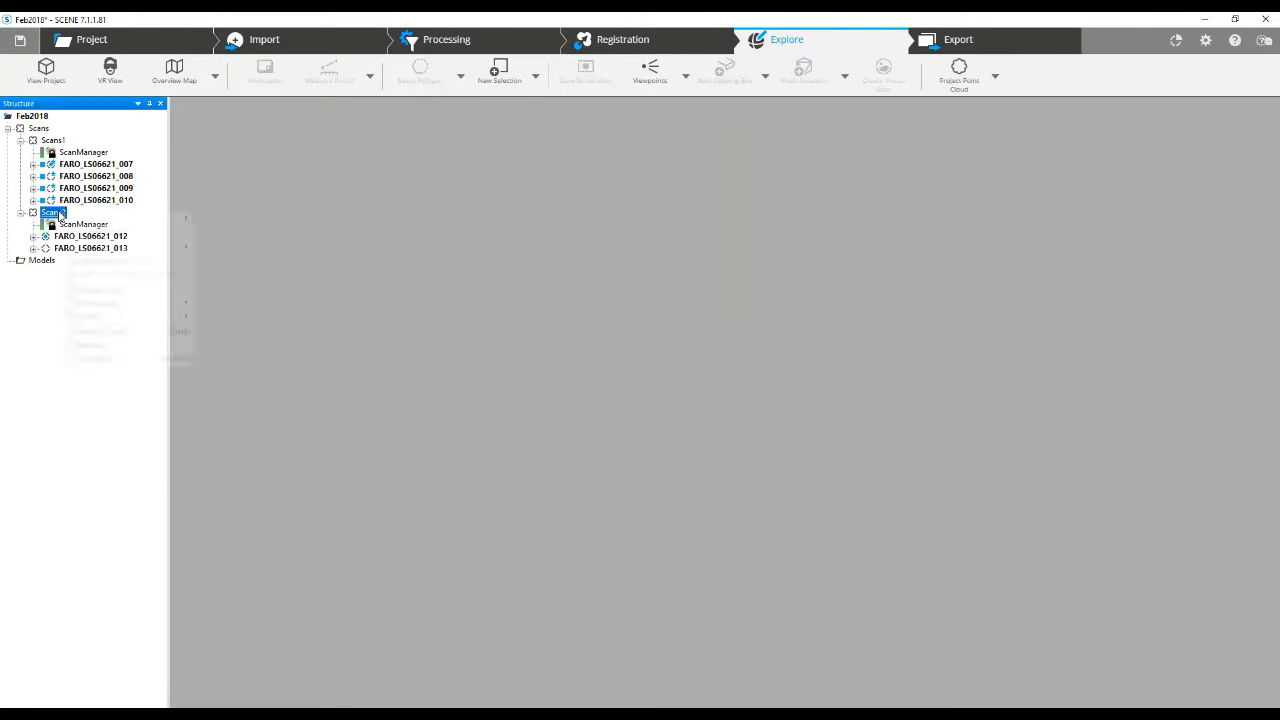
{"action": "mouse_move", "coordinate": [110, 220]}
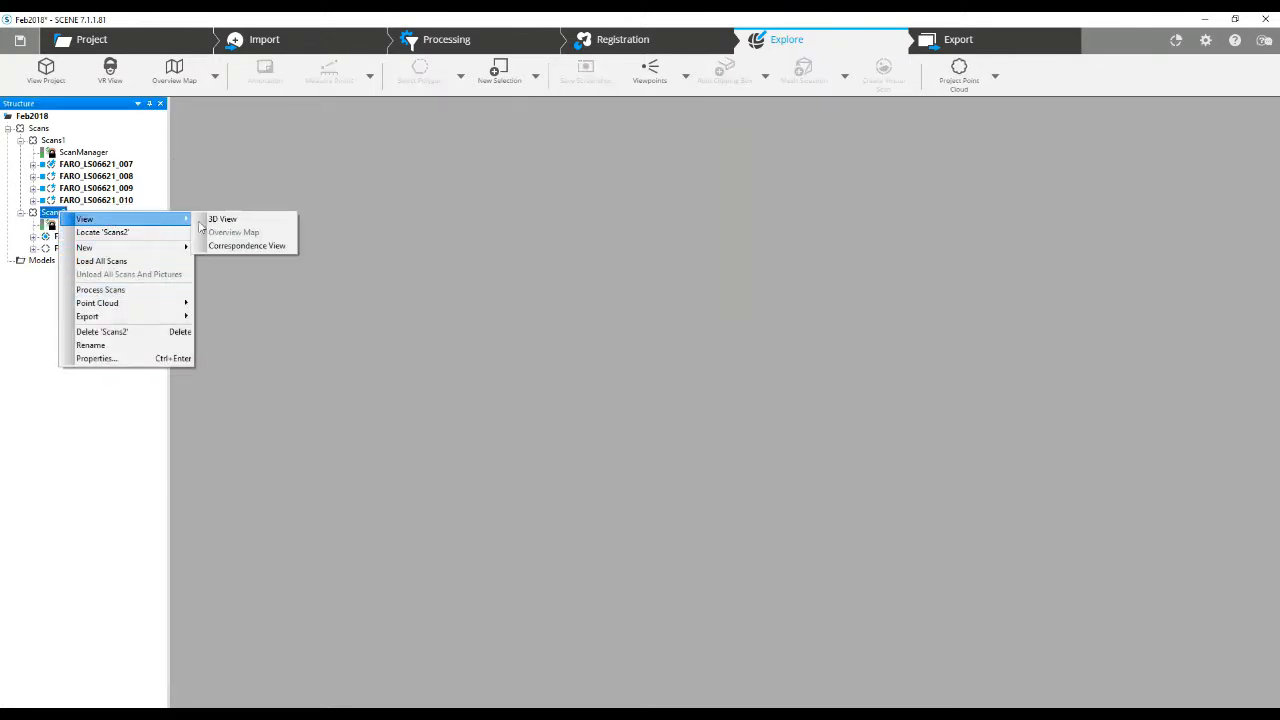
{"action": "left_click", "coordinate": [220, 220]}
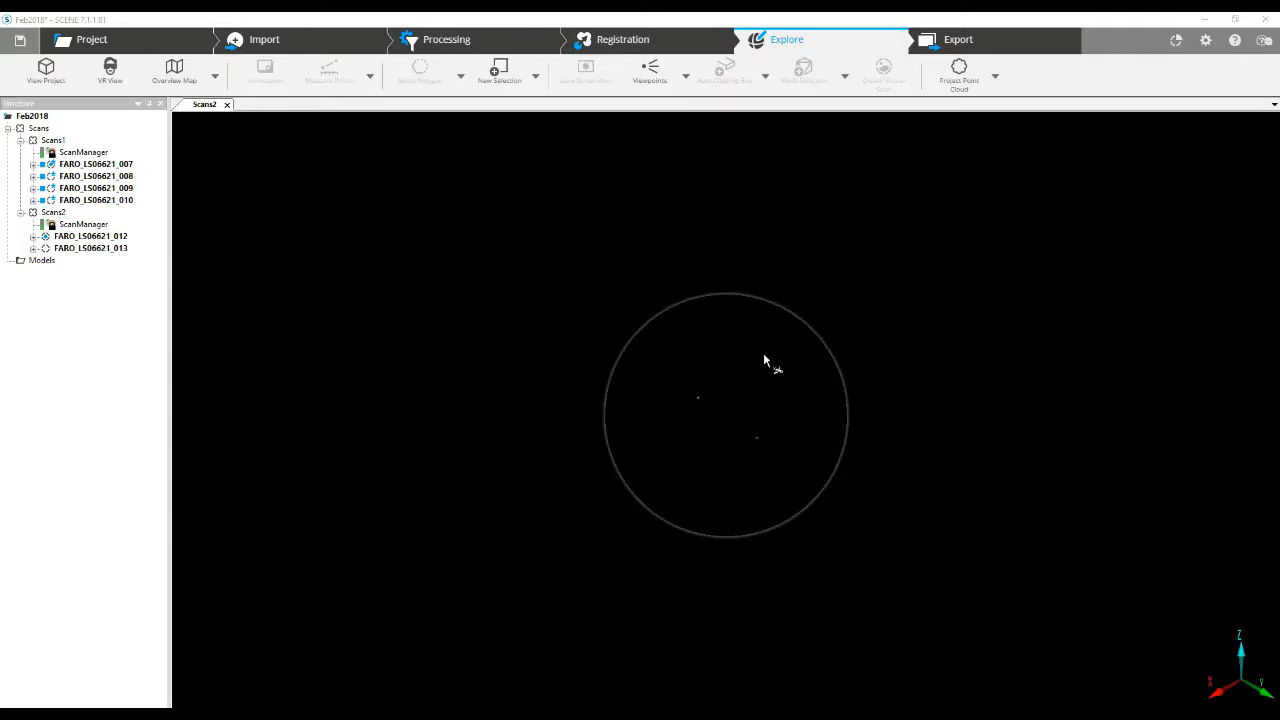
Load scans FARO_LS06621_013 and FARO_LS06621_012 of the Scans2 cluster.
{"action": "left_click", "coordinate": [88, 247]}
{"action": "right_click", "coordinate": [86, 247]}
{"action": "left_click", "coordinate": [108, 295]}
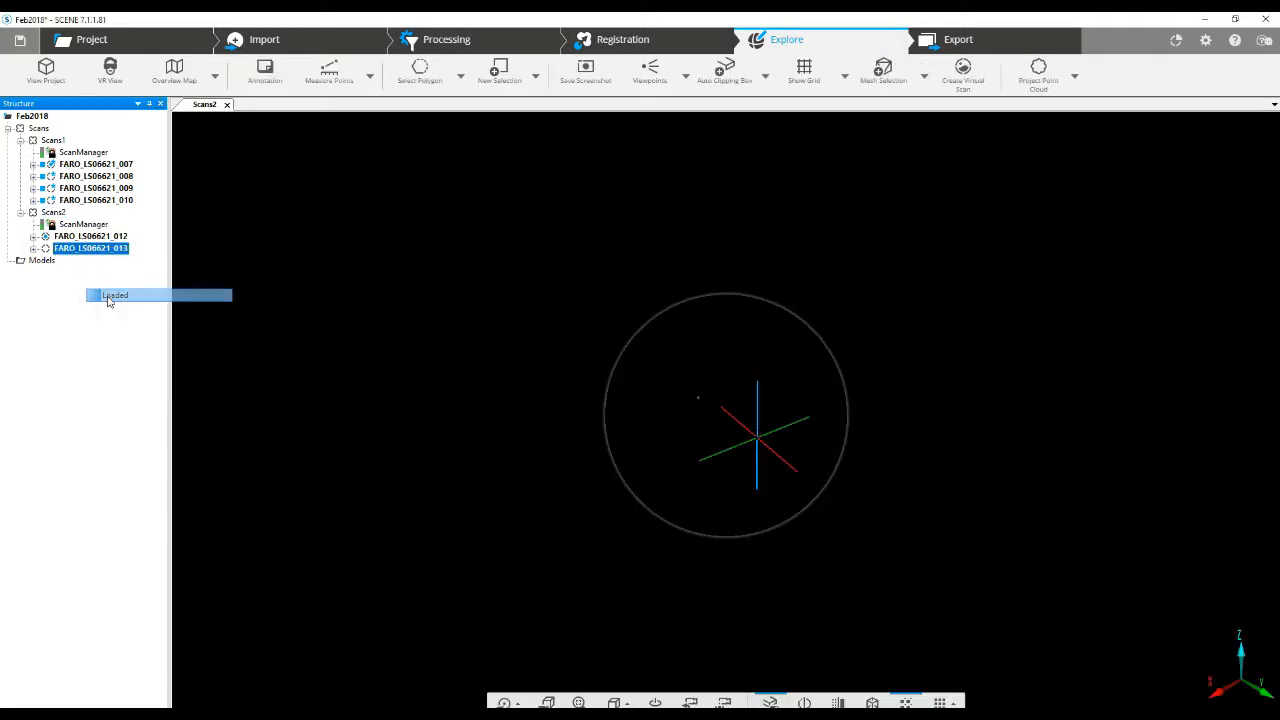
{"action": "left_click", "coordinate": [94, 237]}
{"action": "right_click", "coordinate": [94, 237]}
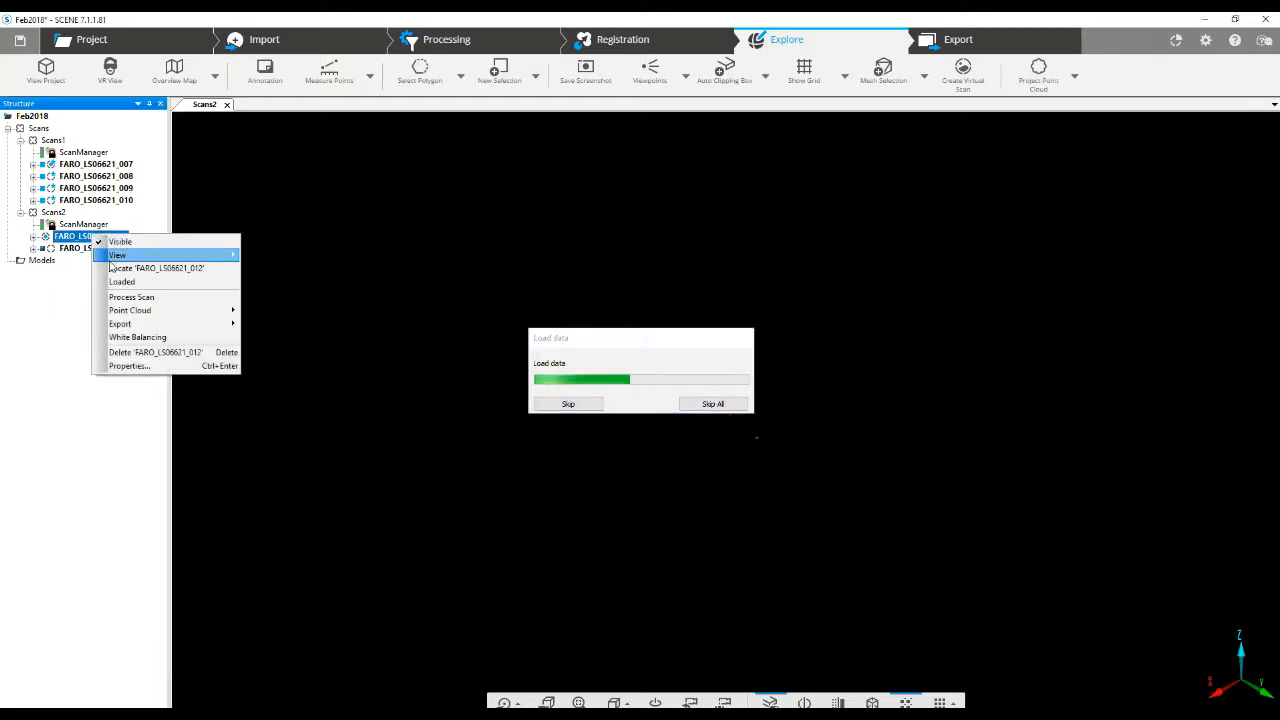
{"action": "left_click", "coordinate": [114, 282]}
Examine the parking lot, cars and trees in the Scans2 point cloud from several angles, and close its view.
{"action": "mouse_move", "coordinate": [396, 432]}
{"action": "left_mouse_down"}
{"action": "mouse_move", "coordinate": [518, 457]}
{"action": "mouse_move", "coordinate": [656, 450]}
{"action": "left_mouse_up"}
{"action": "left_click_drag", "start_coordinate": [645, 342], "coordinate": [475, 201]}
{"action": "scroll", "coordinate": [530, 441], "scroll_direction": "up", "scroll_amount": 3}
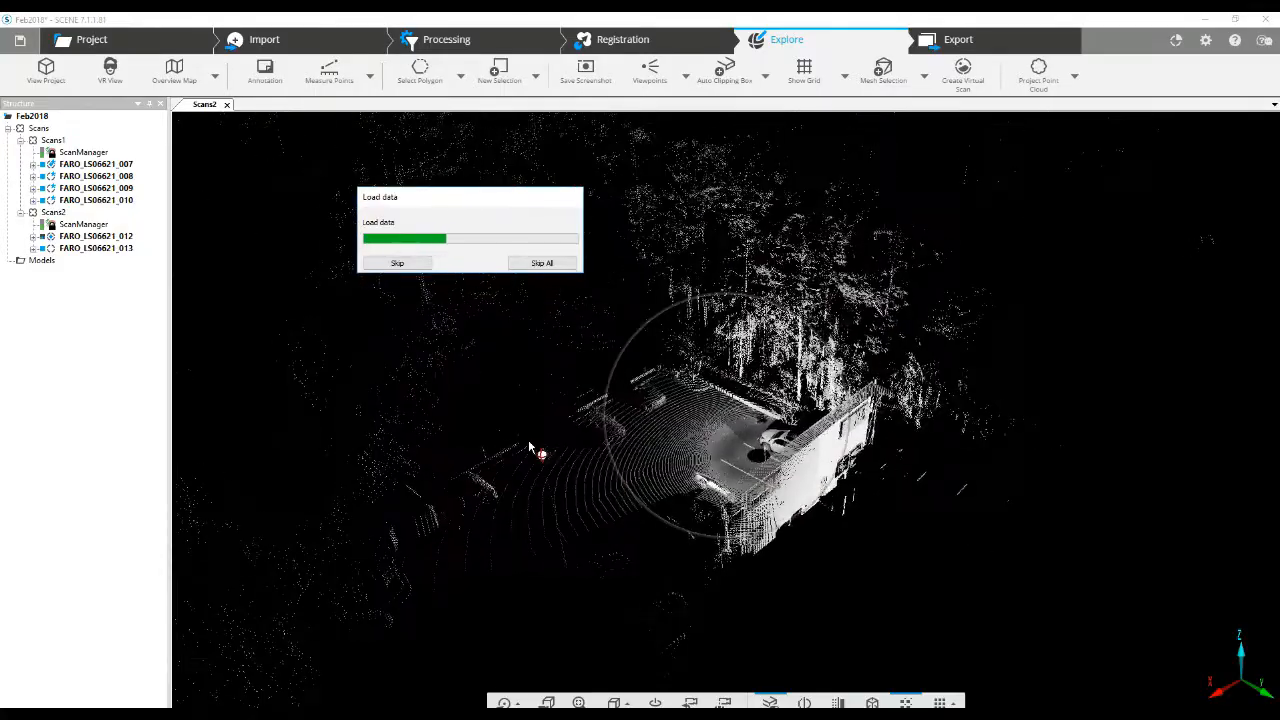
{"action": "left_click_drag", "start_coordinate": [530, 445], "coordinate": [830, 560]}
{"action": "left_click_drag", "start_coordinate": [660, 557], "coordinate": [658, 455]}
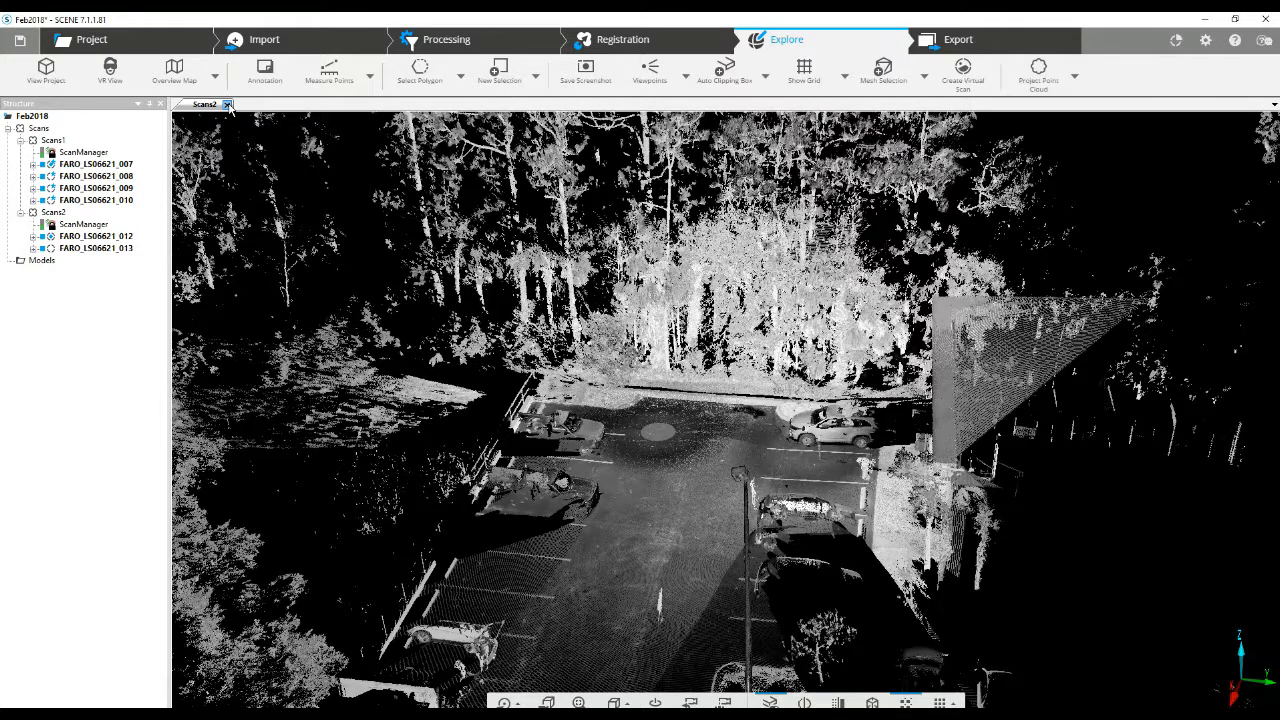
{"action": "left_click", "coordinate": [228, 104]}
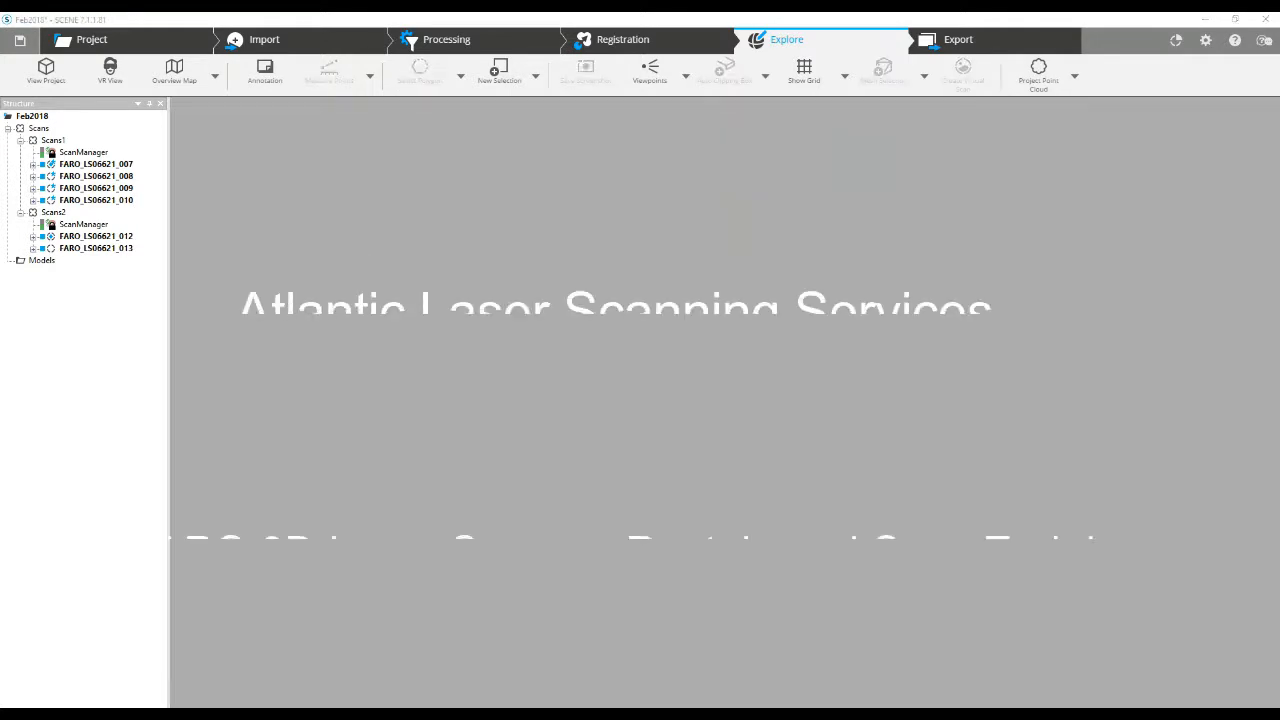